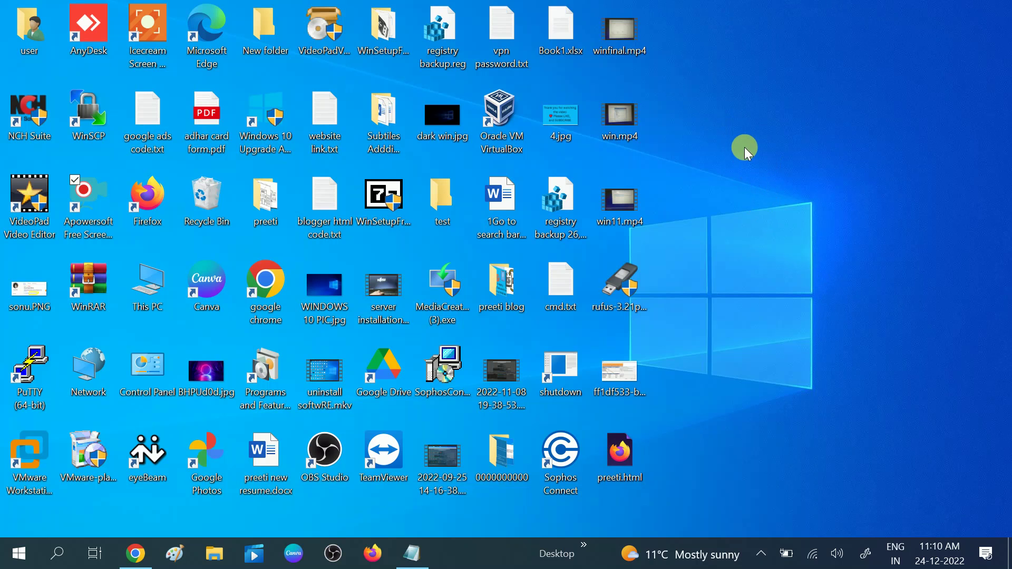
# Check the file system and capacity of the SANDISK (E:) drive in File Explorer, close it and refresh the desktop.
pyautogui.click(214, 554)
pyautogui.click(59, 360)
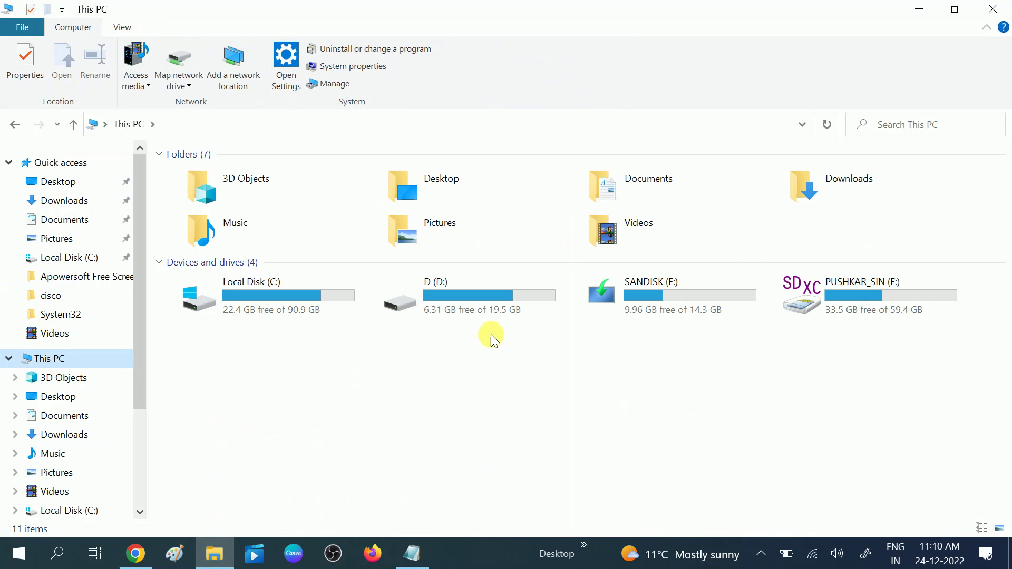
pyautogui.click(657, 304)
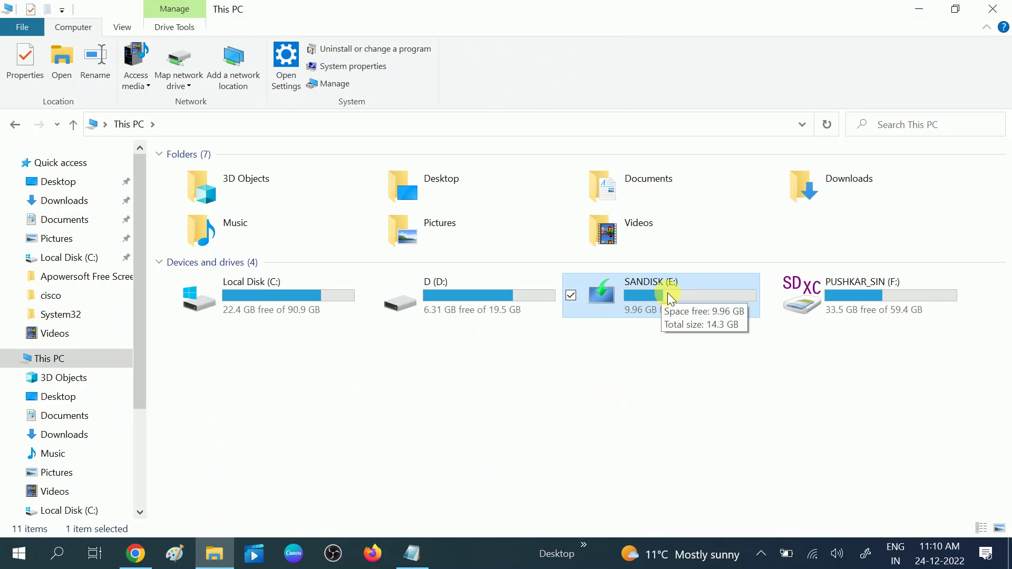
pyautogui.rightClick(671, 298)
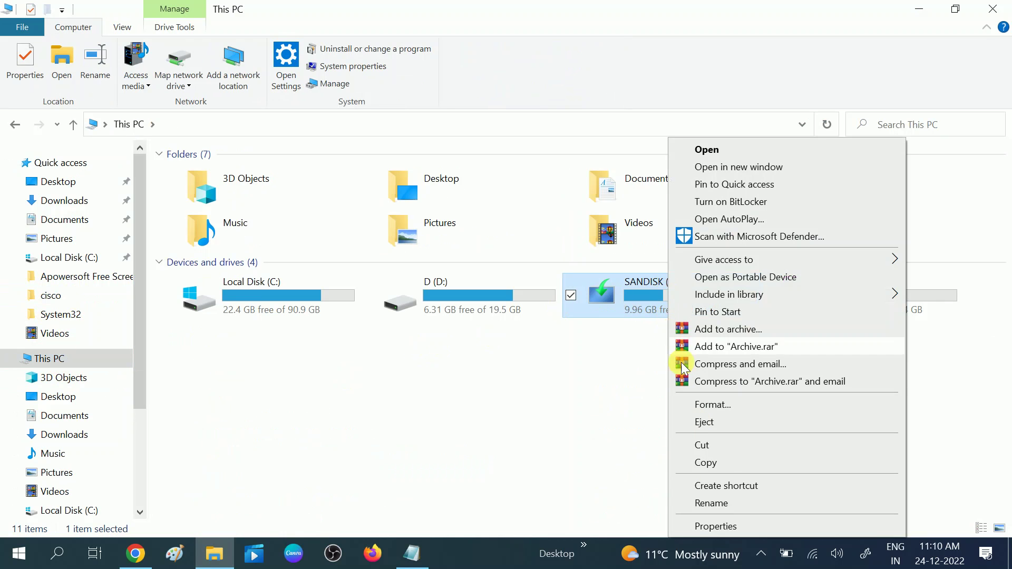
pyautogui.click(716, 526)
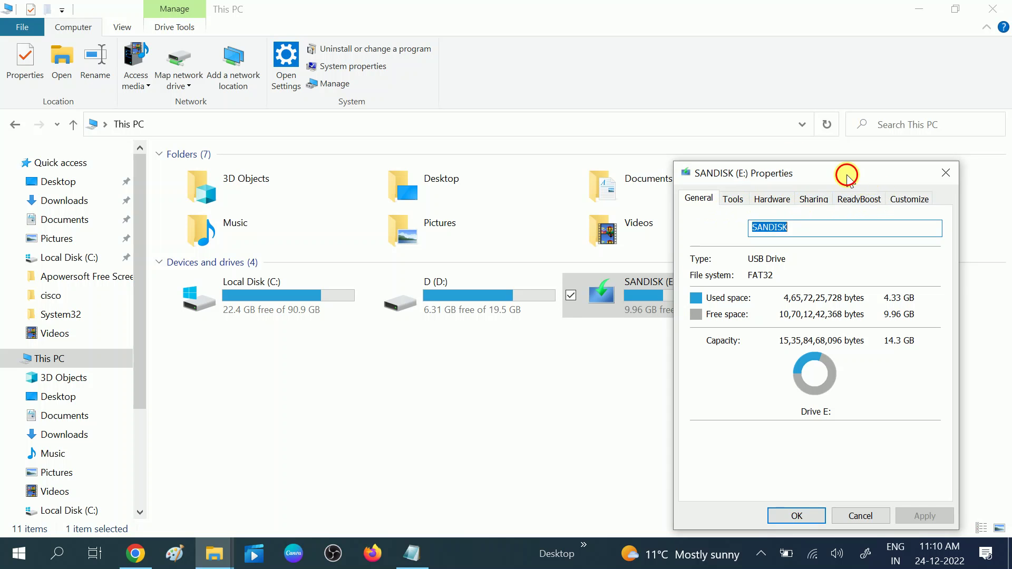
pyautogui.moveTo(845, 174); pyautogui.dragTo(745, 146)
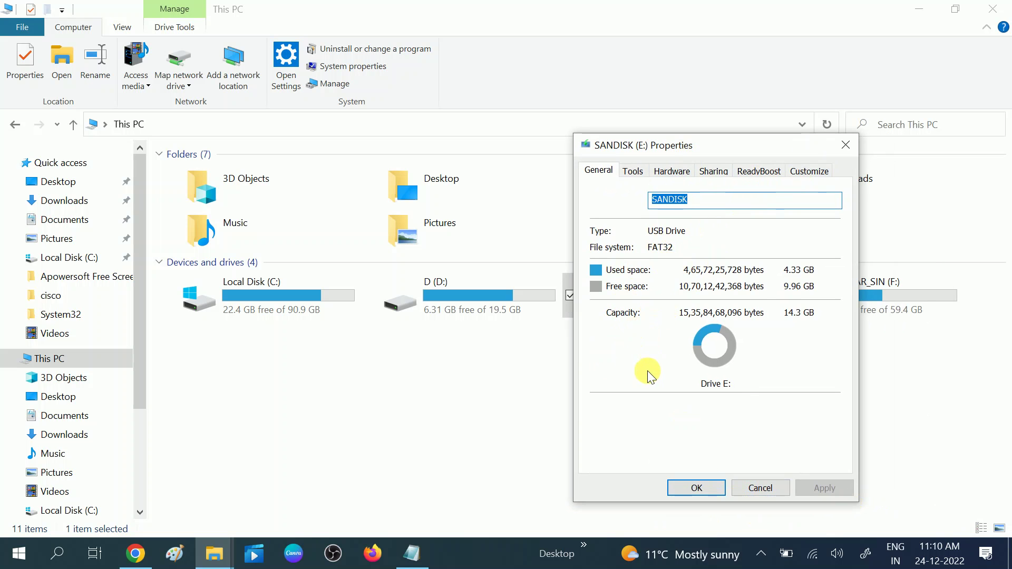
pyautogui.click(844, 145)
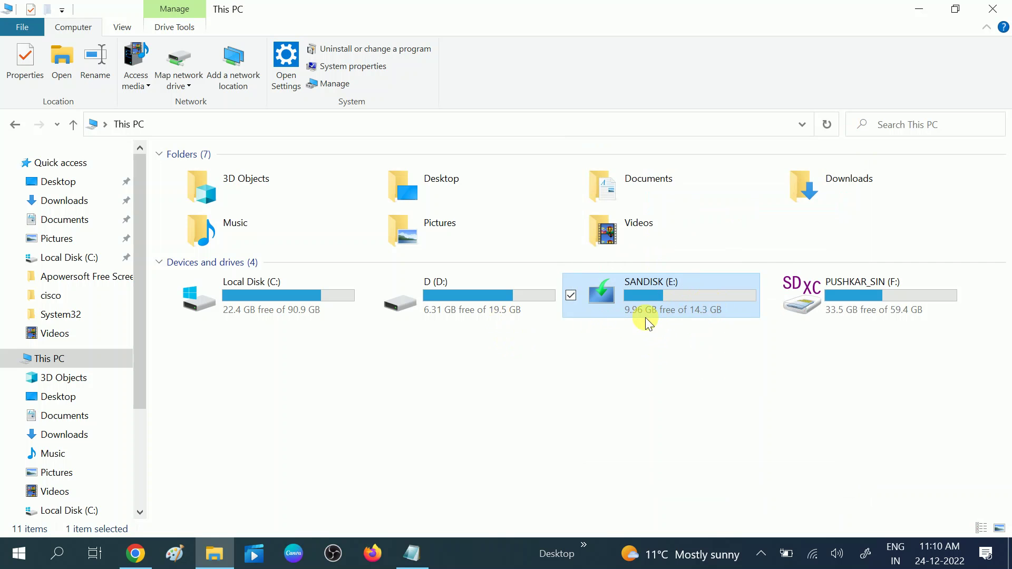
pyautogui.click(994, 7)
pyautogui.rightClick(761, 106)
pyautogui.click(807, 155)
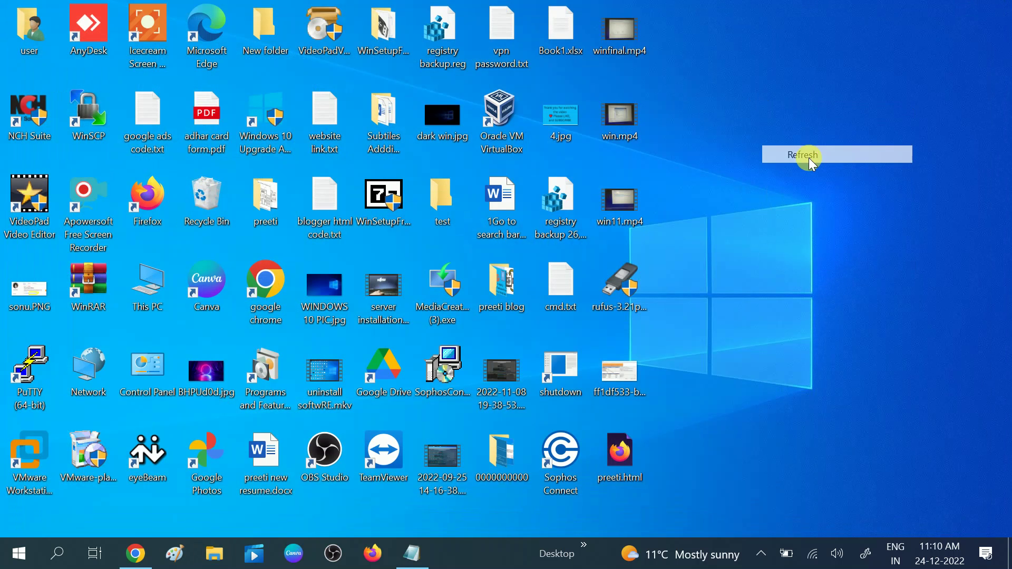
# Search Windows for cmd and open Command Prompt as administrator.
pyautogui.click(53, 554)
pyautogui.write('cmd')
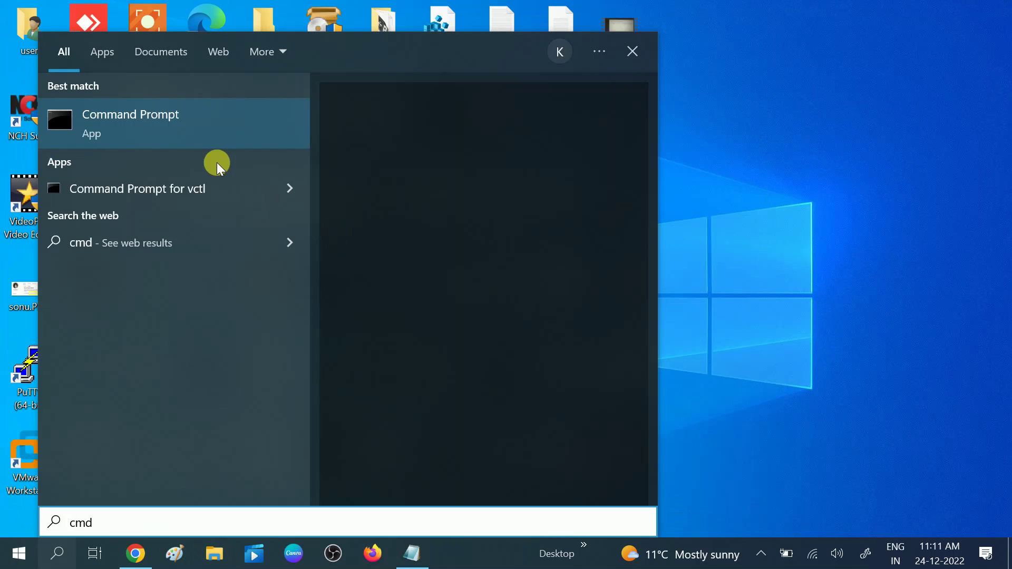
pyautogui.rightClick(206, 122)
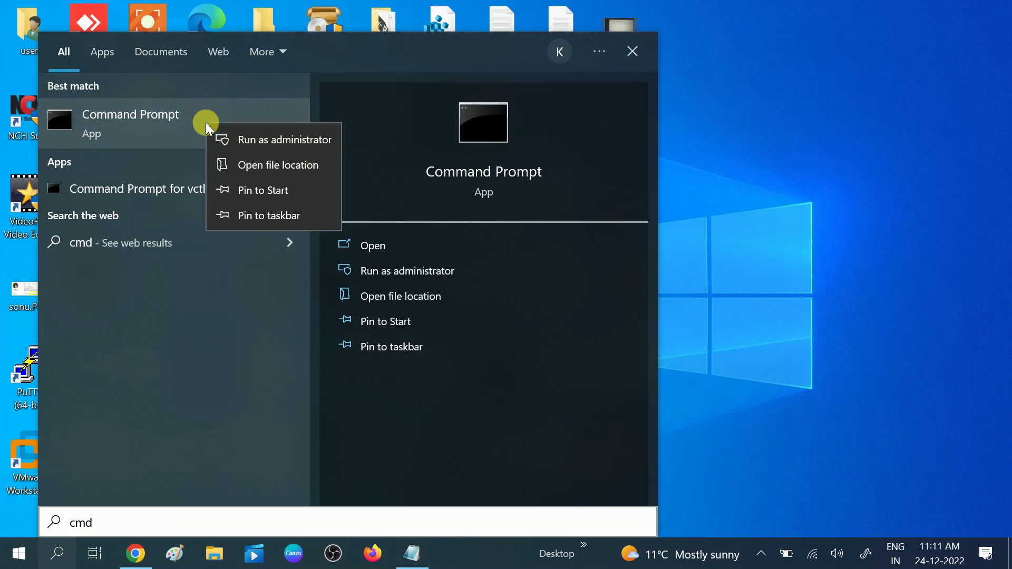
pyautogui.click(248, 140)
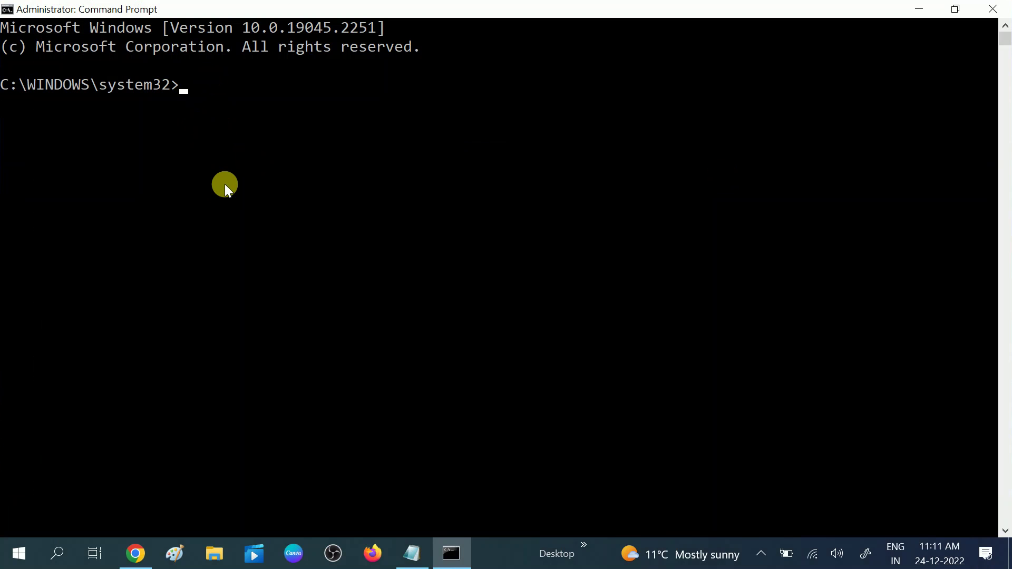
# Start diskpart and run list disk to show the computer's disks.
pyautogui.write('diskpart')
pyautogui.press('Return')
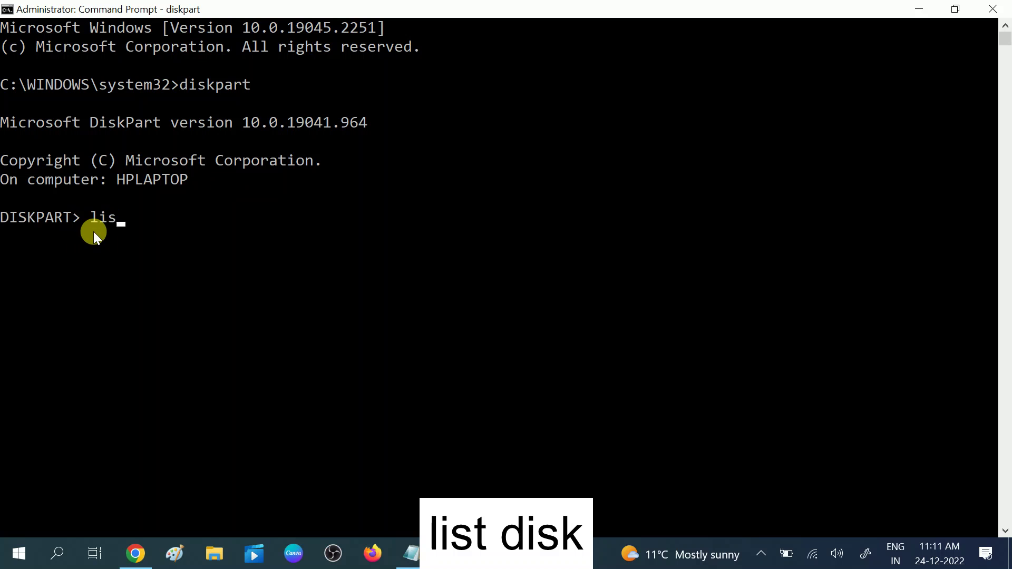
pyautogui.write('disk')
pyautogui.press('Return')
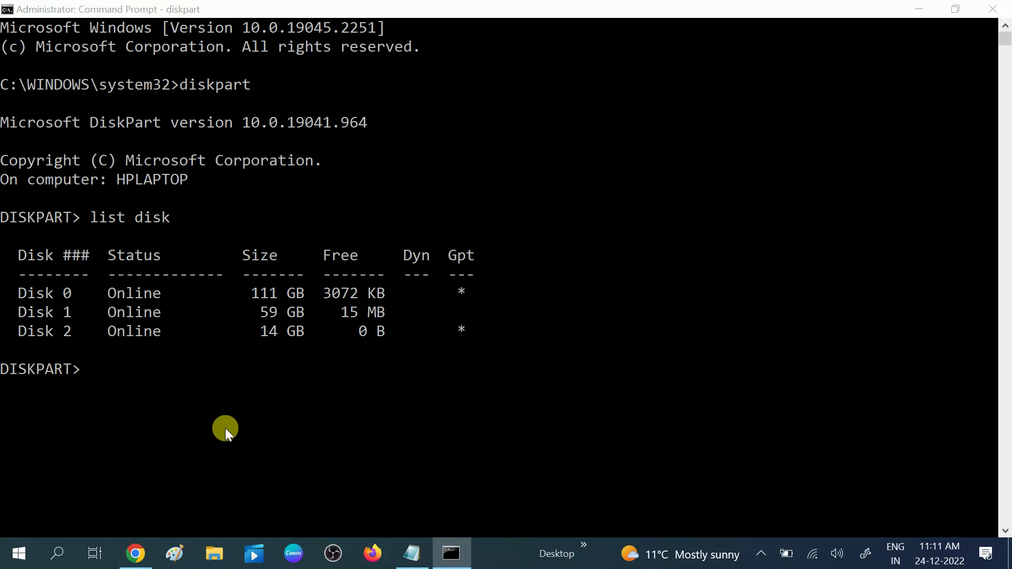
# Compare the drive sizes under This PC in File Explorer with the DiskPart disk list to identify the SANDISK drive's disk number.
pyautogui.press('super+e')
pyautogui.click(62, 358)
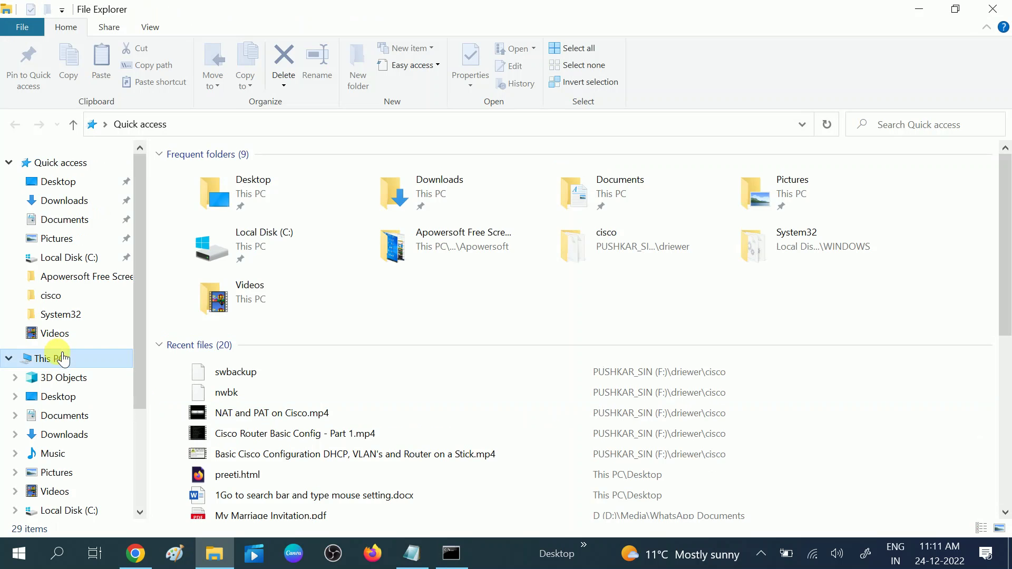
pyautogui.click(954, 12)
pyautogui.moveTo(533, 159); pyautogui.dragTo(646, 43)
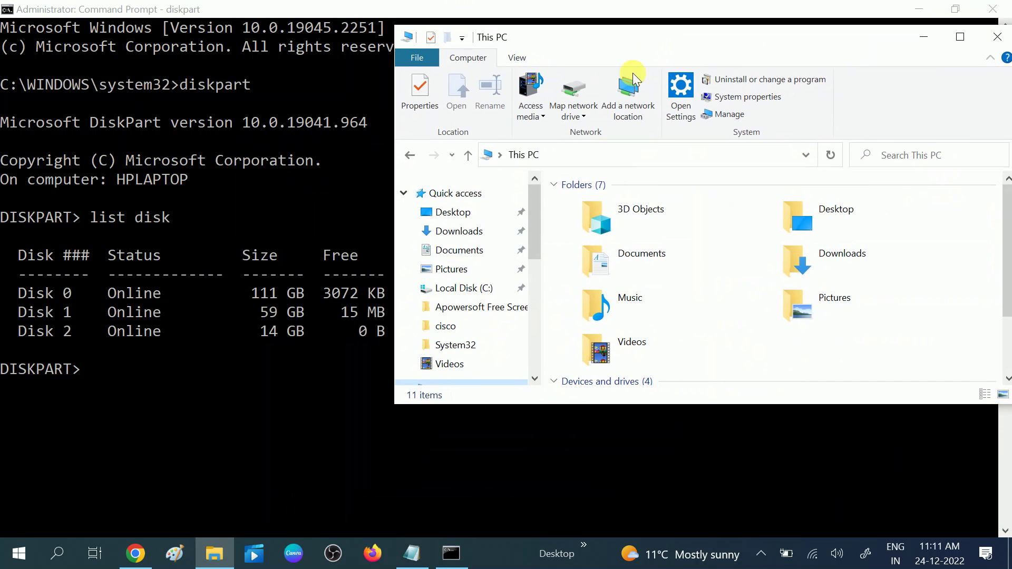
pyautogui.click(460, 288)
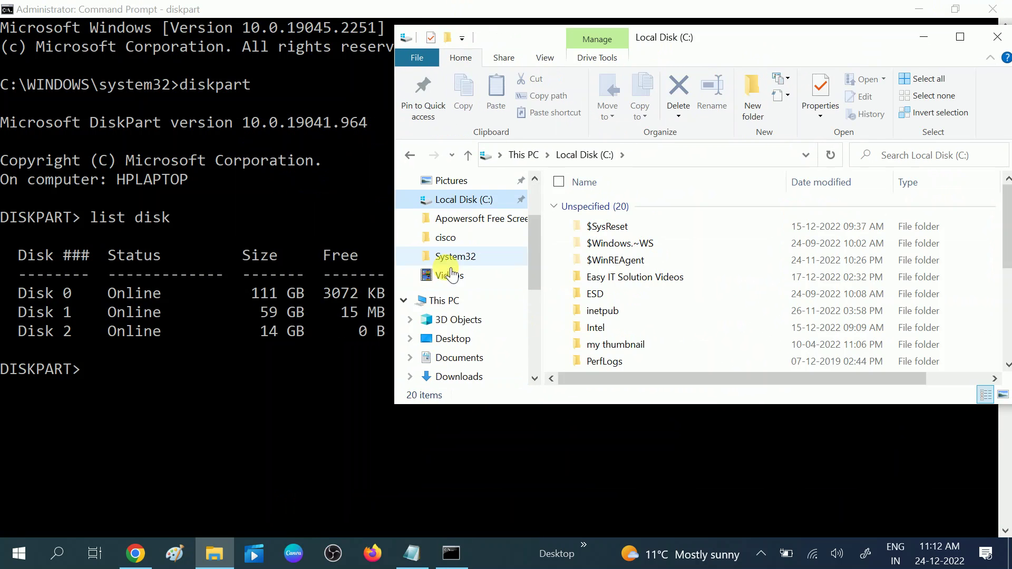
pyautogui.click(450, 302)
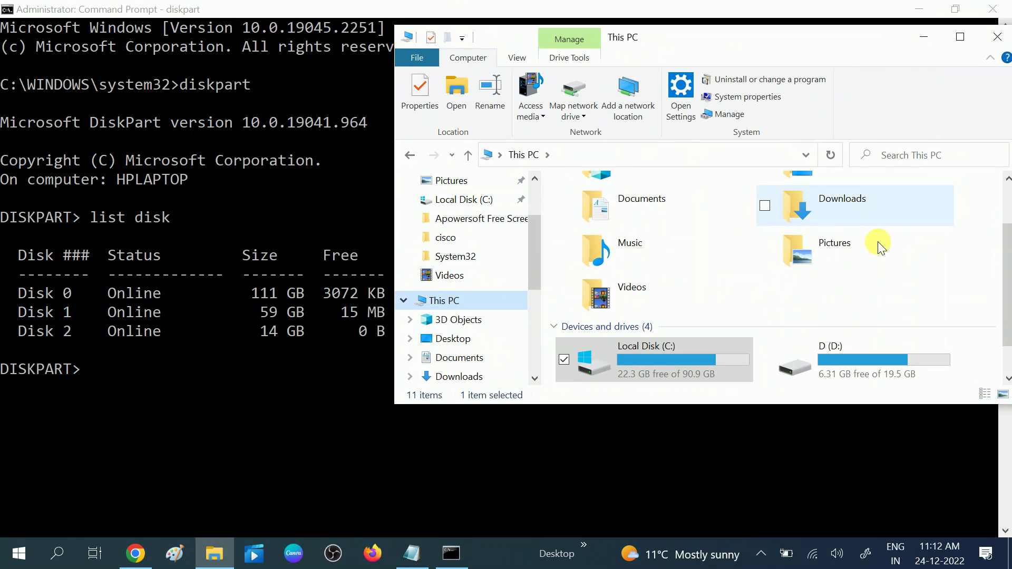
pyautogui.moveTo(757, 38); pyautogui.dragTo(546, 14)
pyautogui.moveTo(816, 271); pyautogui.dragTo(995, 241)
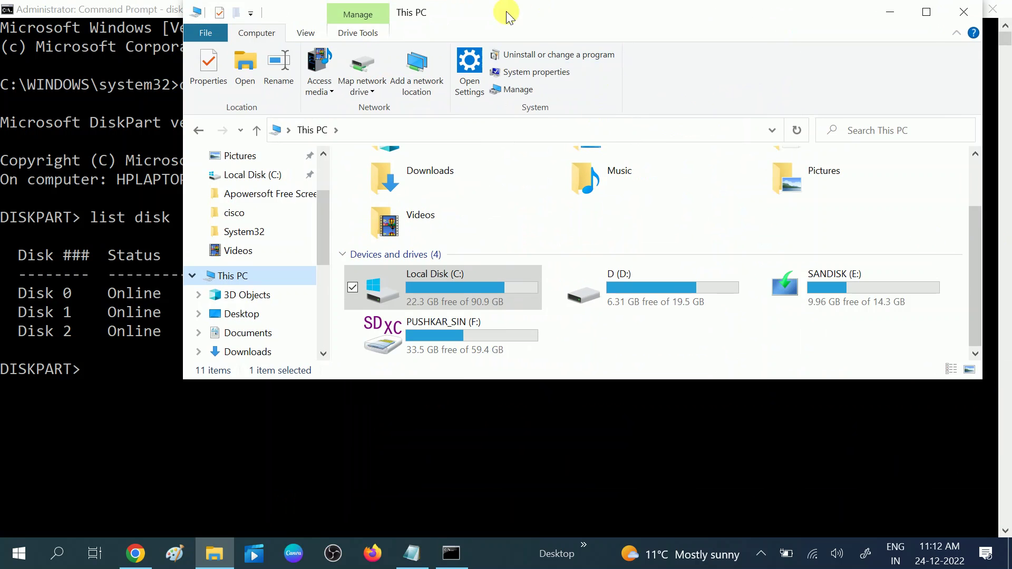
pyautogui.moveTo(566, 28); pyautogui.dragTo(768, 55)
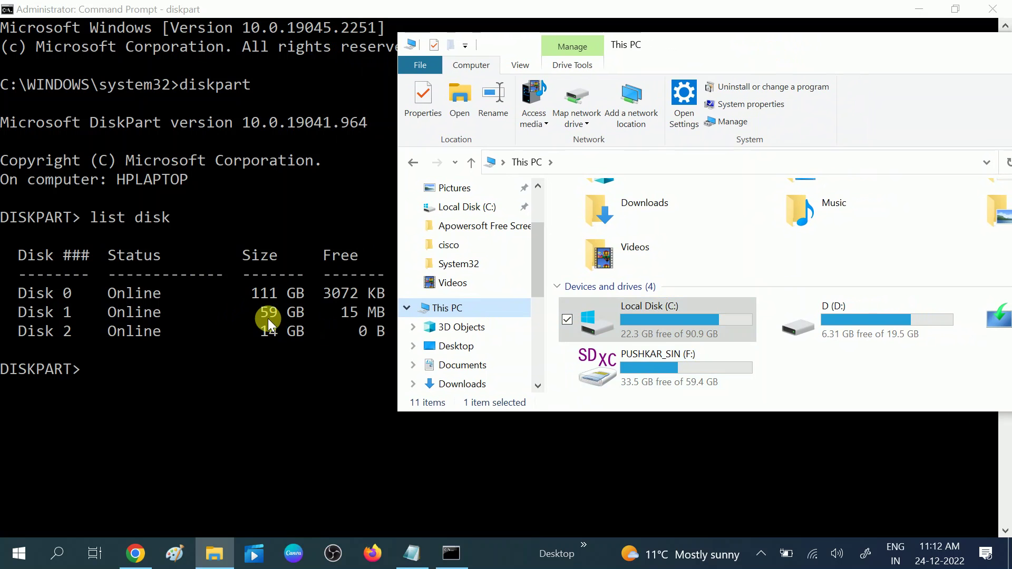
pyautogui.moveTo(801, 42)
pyautogui.mouseDown()
pyautogui.moveTo(650, 56)
pyautogui.moveTo(785, 53)
pyautogui.mouseUp()
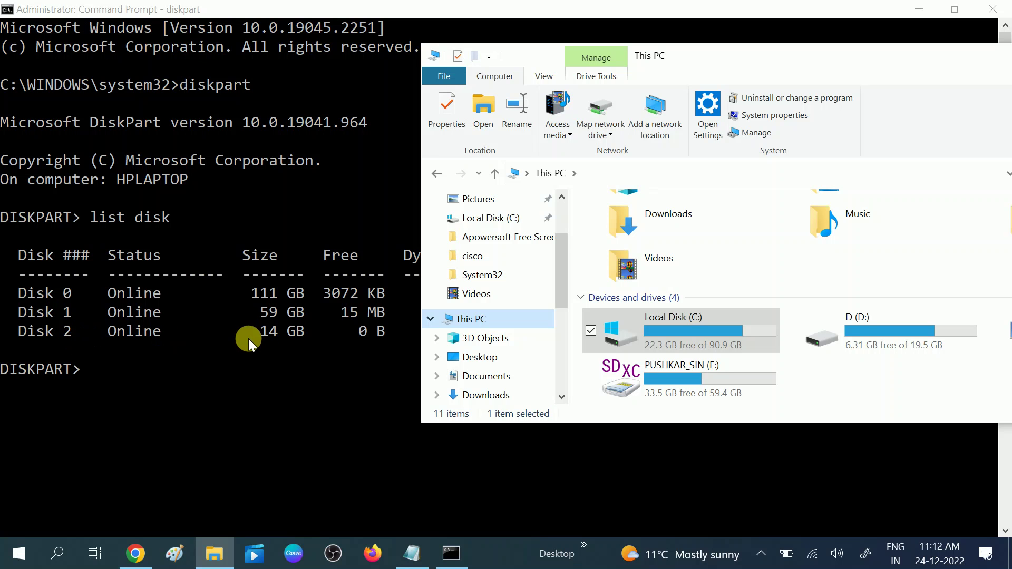
pyautogui.moveTo(791, 53); pyautogui.dragTo(509, 62)
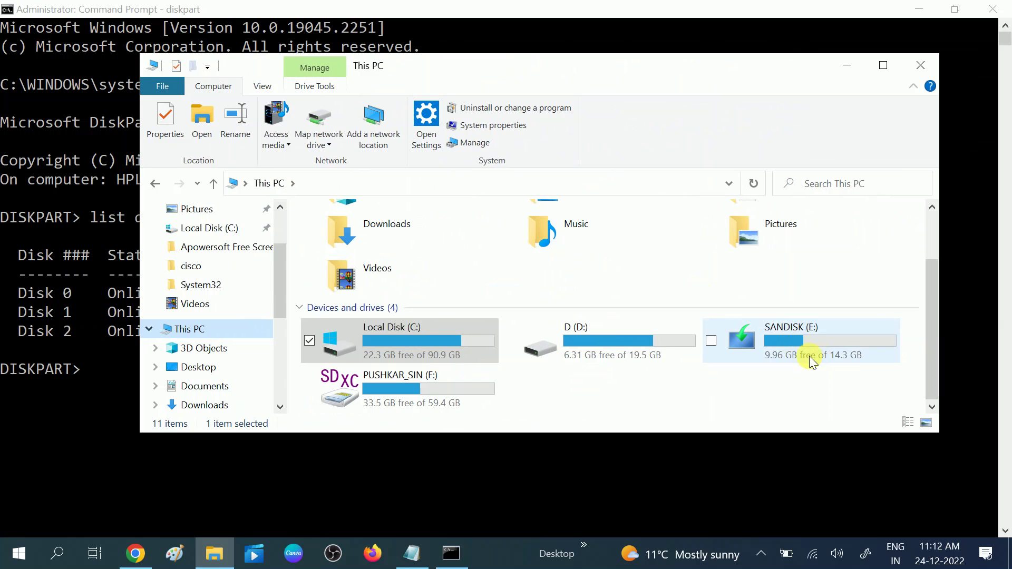
pyautogui.click(920, 65)
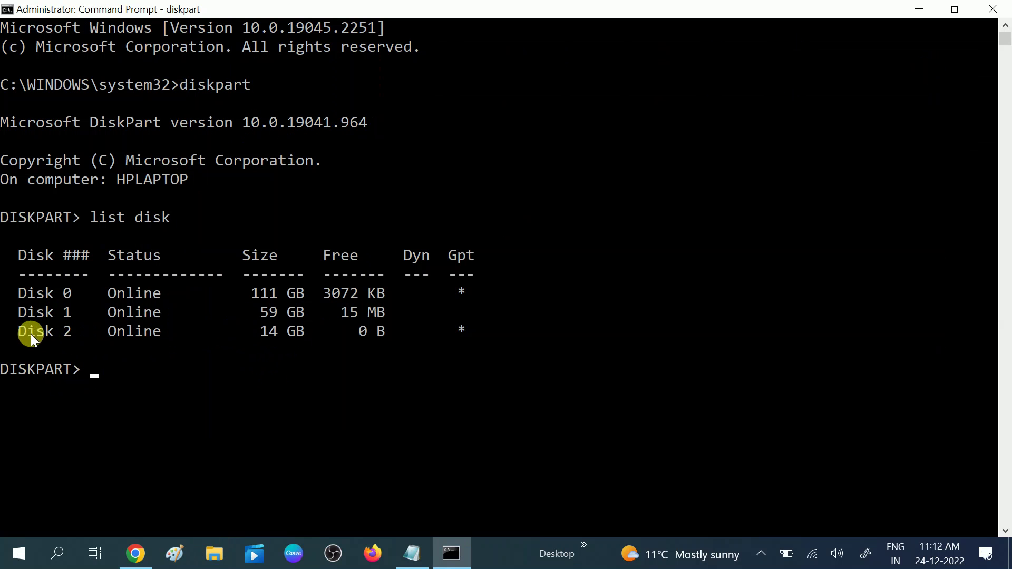
# Select the SANDISK USB drive in DiskPart with the command select disk 2.
pyautogui.moveTo(27, 331); pyautogui.dragTo(54, 332)
pyautogui.moveTo(169, 332); pyautogui.dragTo(268, 332)
pyautogui.moveTo(401, 331); pyautogui.dragTo(347, 331)
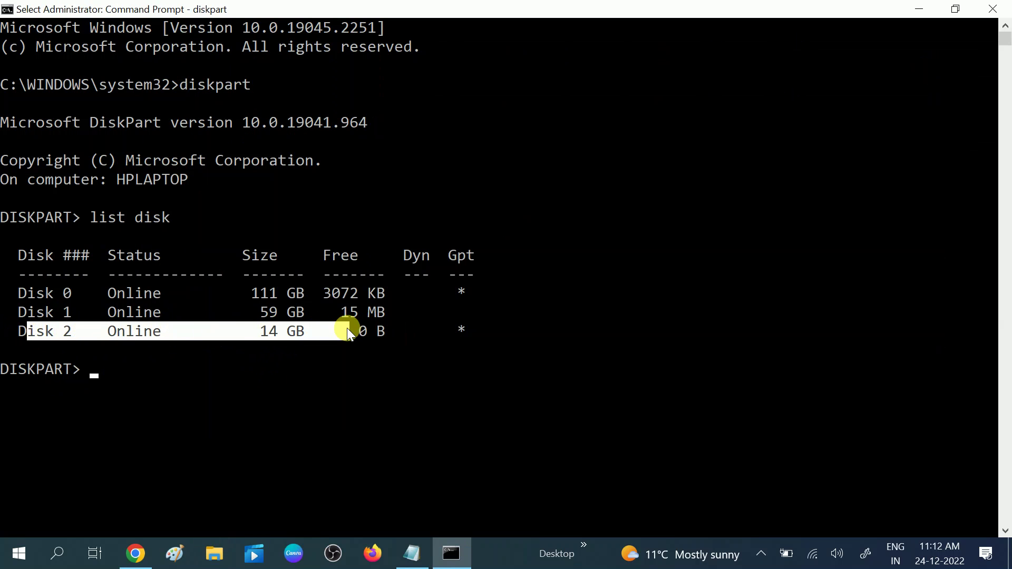
pyautogui.click(103, 383)
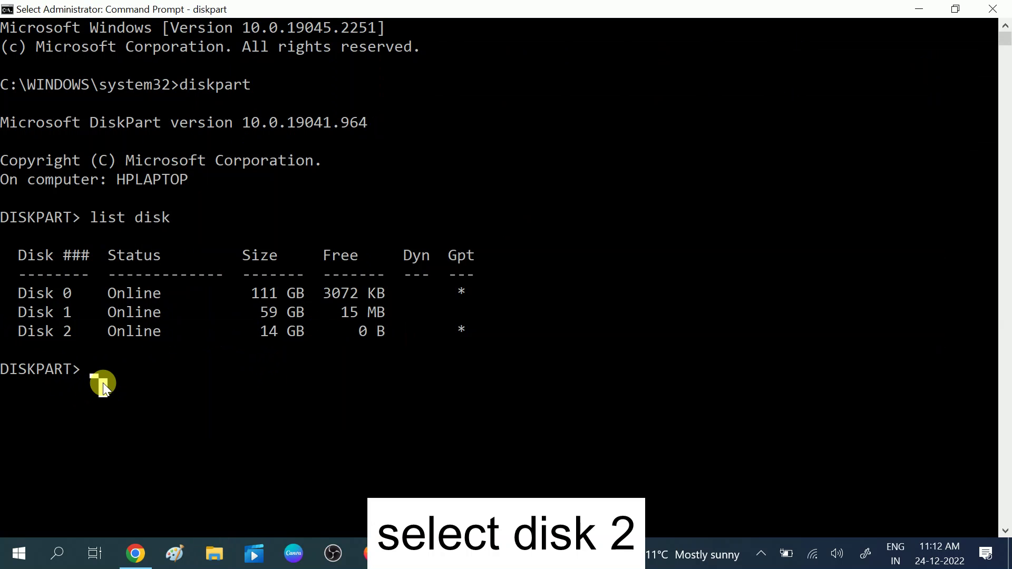
pyautogui.write('select')
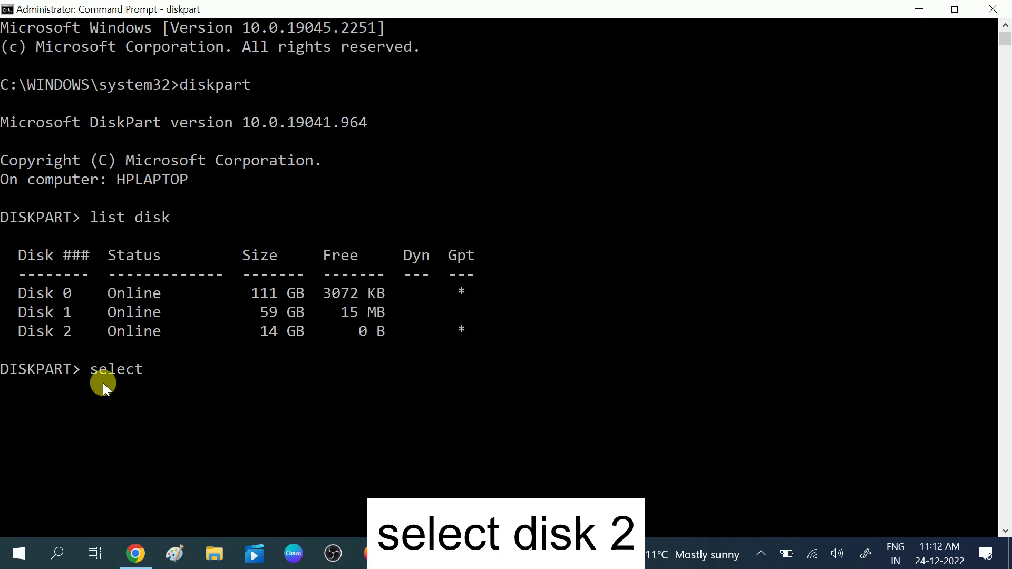
pyautogui.write(' disk 2')
pyautogui.press('Return')
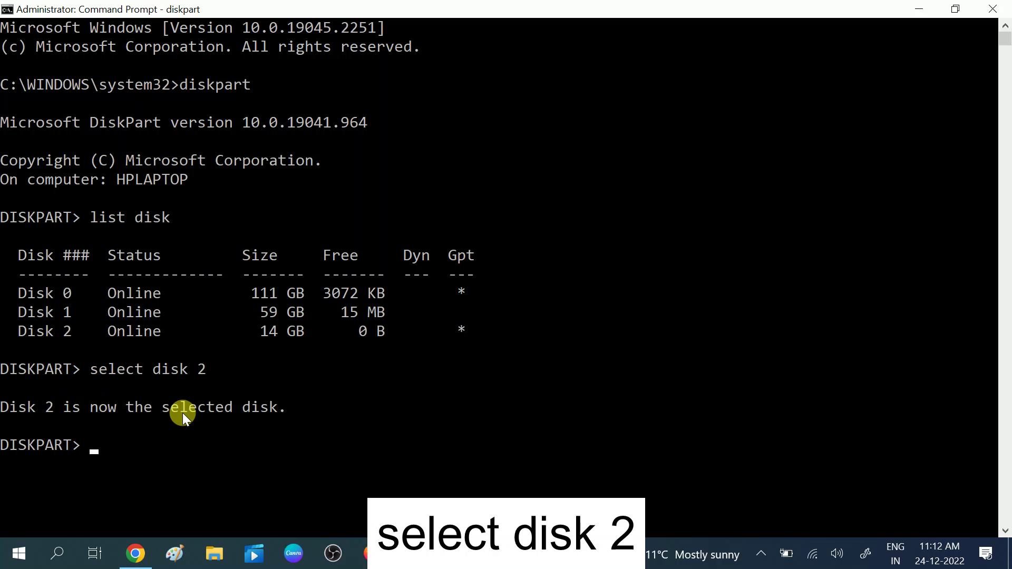
pyautogui.moveTo(17, 331); pyautogui.dragTo(141, 331)
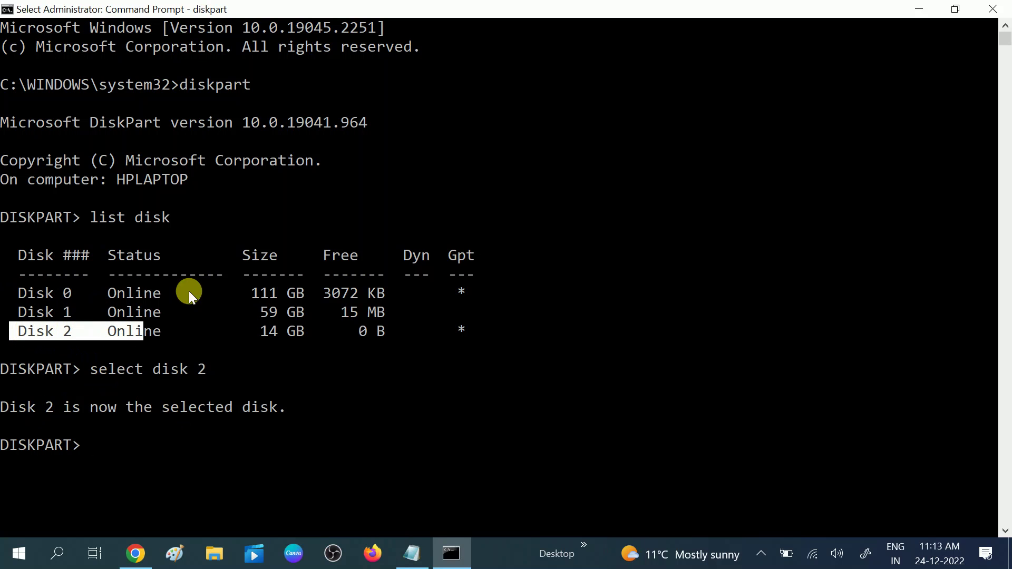
pyautogui.click(7, 344)
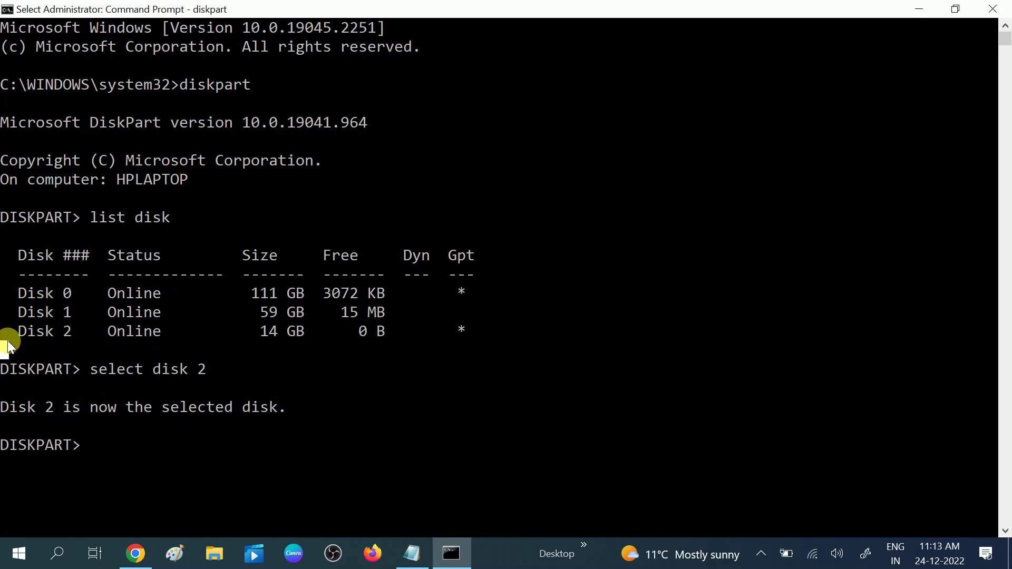
pyautogui.moveTo(108, 335); pyautogui.dragTo(111, 335)
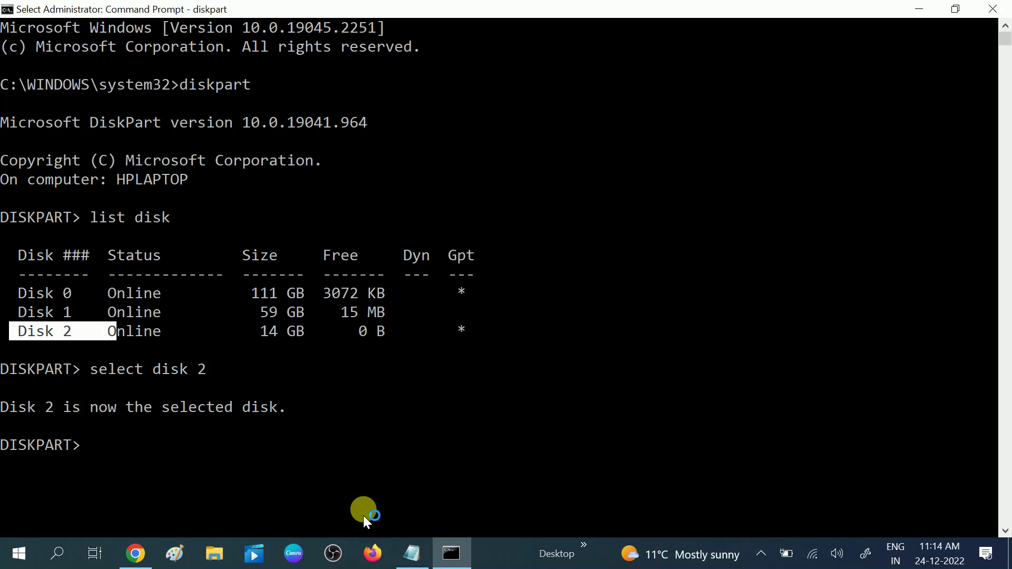
# Copy the command "attributes disk clear readonly" from the open Notepad notes and close the Canva window.
pyautogui.click(407, 556)
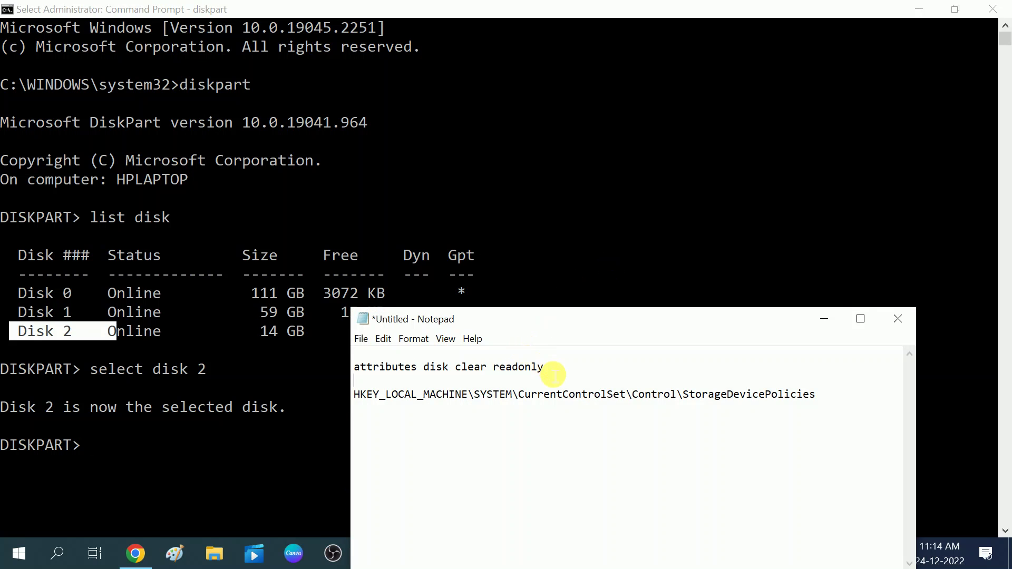
pyautogui.moveTo(545, 368); pyautogui.dragTo(354, 368)
pyautogui.hotkey('ctrl', 'c')
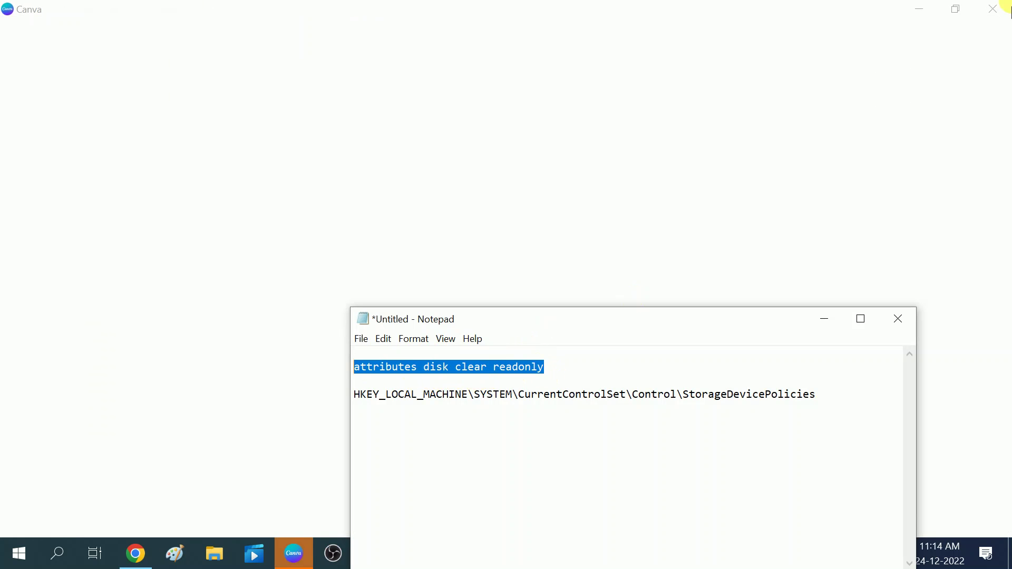
pyautogui.click(994, 9)
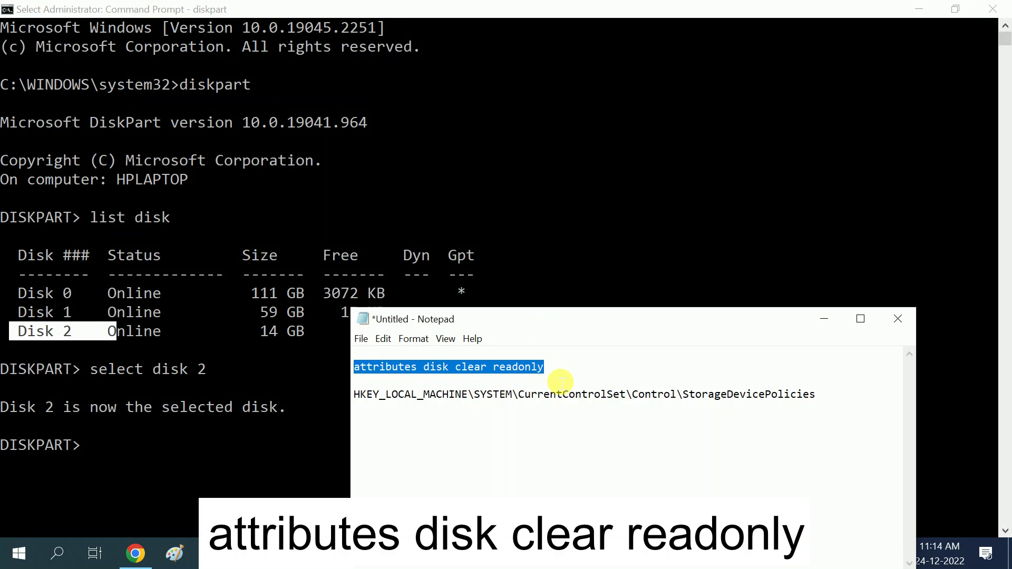
# Paste and run attributes disk clear readonly in DiskPart to clear the selected disk's read-only attribute.
pyautogui.click(87, 447)
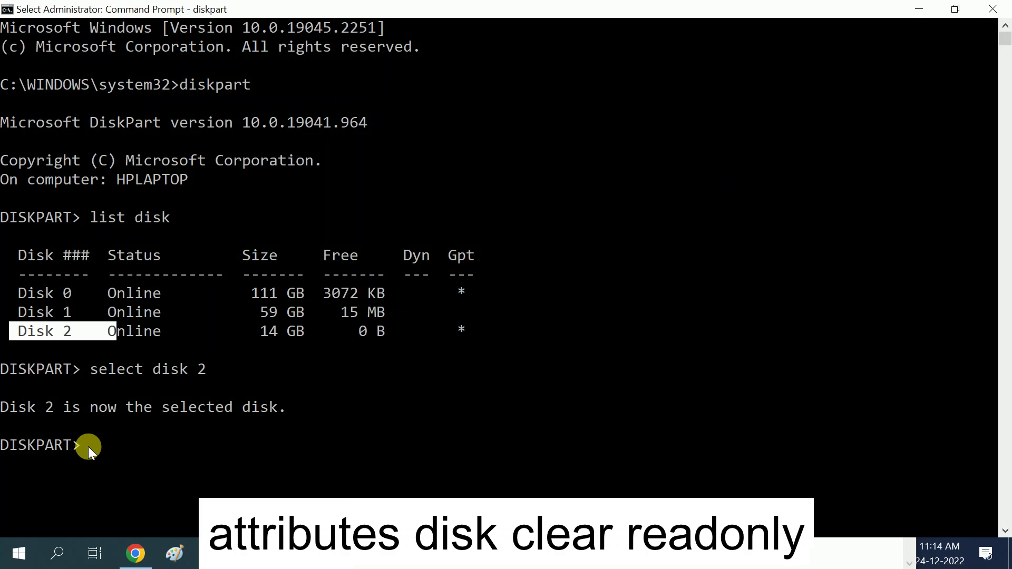
pyautogui.click(100, 444)
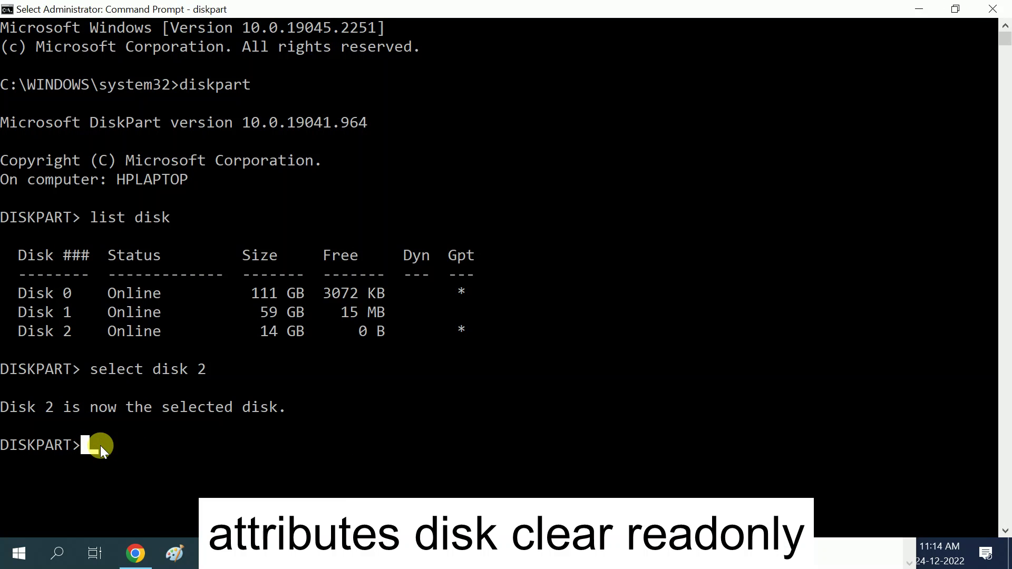
pyautogui.hotkey('ctrl', 'v')
pyautogui.scroll(-4, 375, 372)
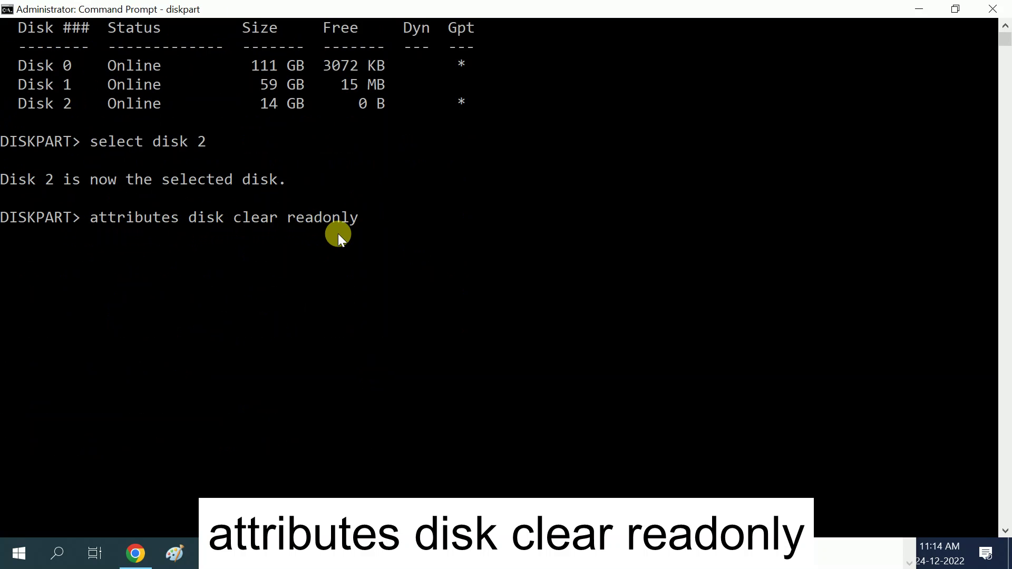
pyautogui.press('Return')
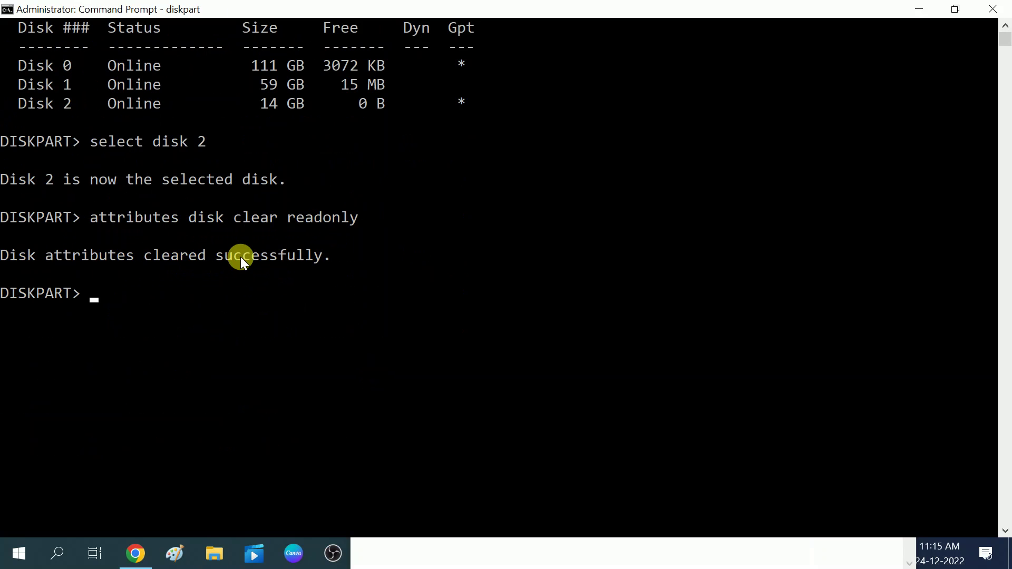
# Leave DiskPart by running the exit command.
pyautogui.write('exit')
pyautogui.press('Return')
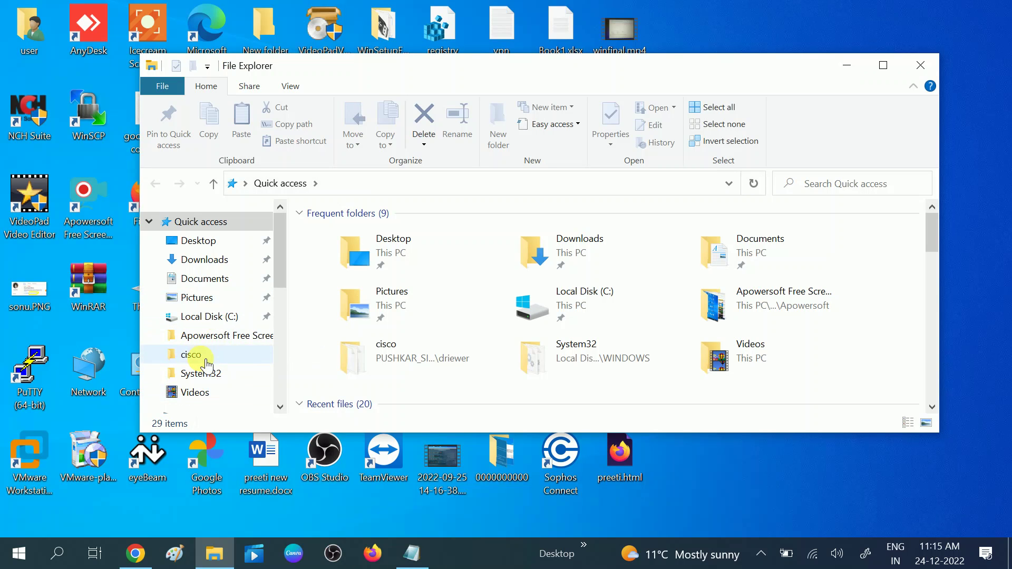
# Check the SANDISK (E:) drive under This PC in a maximized File Explorer window and close the window.
pyautogui.click(201, 317)
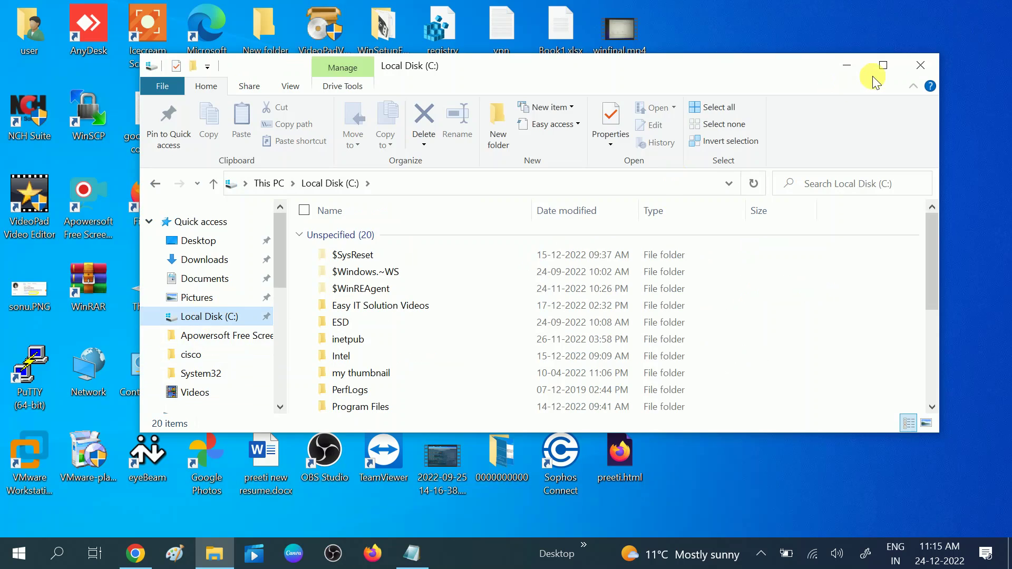
pyautogui.click(883, 64)
pyautogui.click(47, 359)
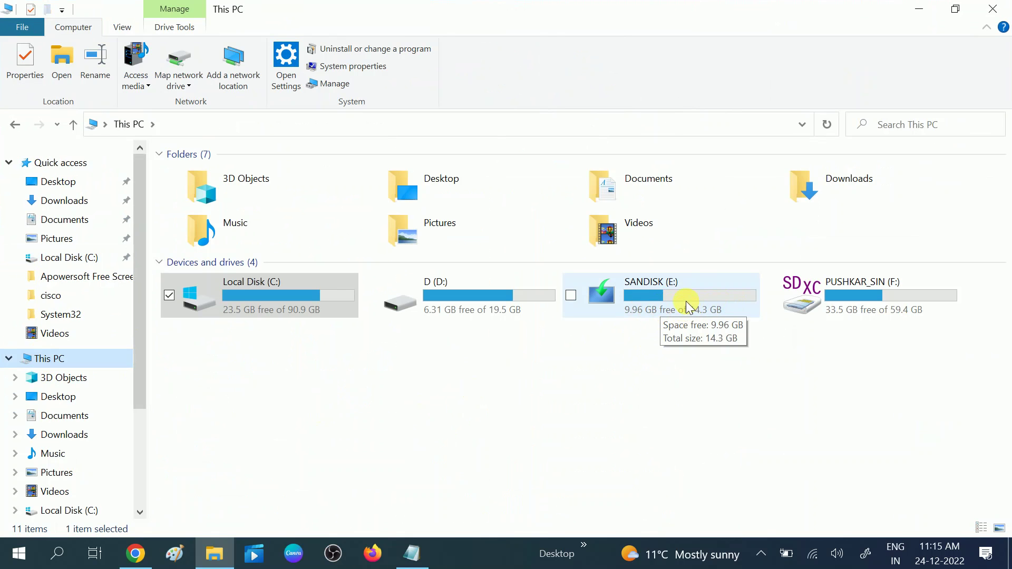
pyautogui.click(991, 10)
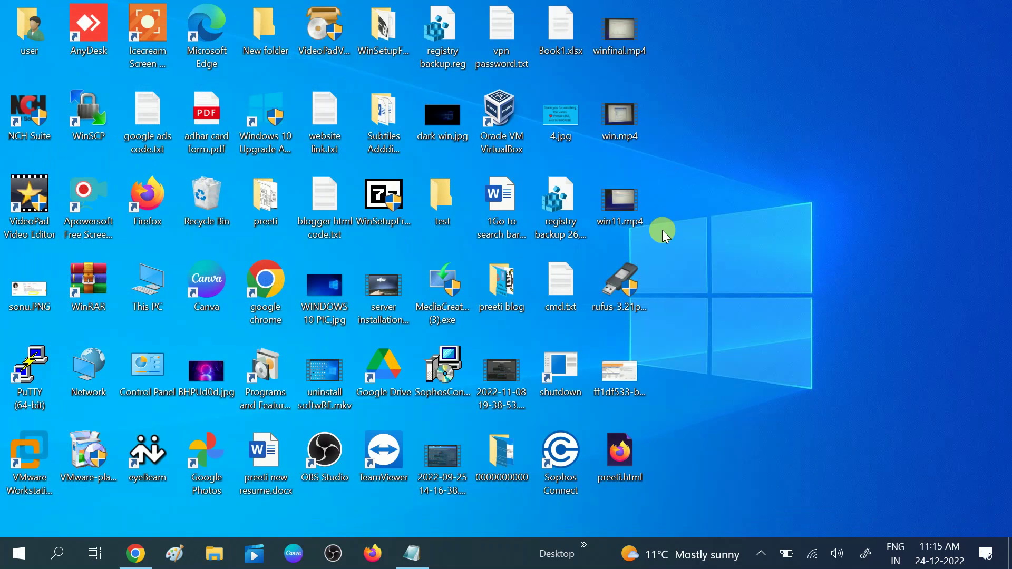
# Search Windows for "registry" and launch Registry Editor.
pyautogui.click(56, 554)
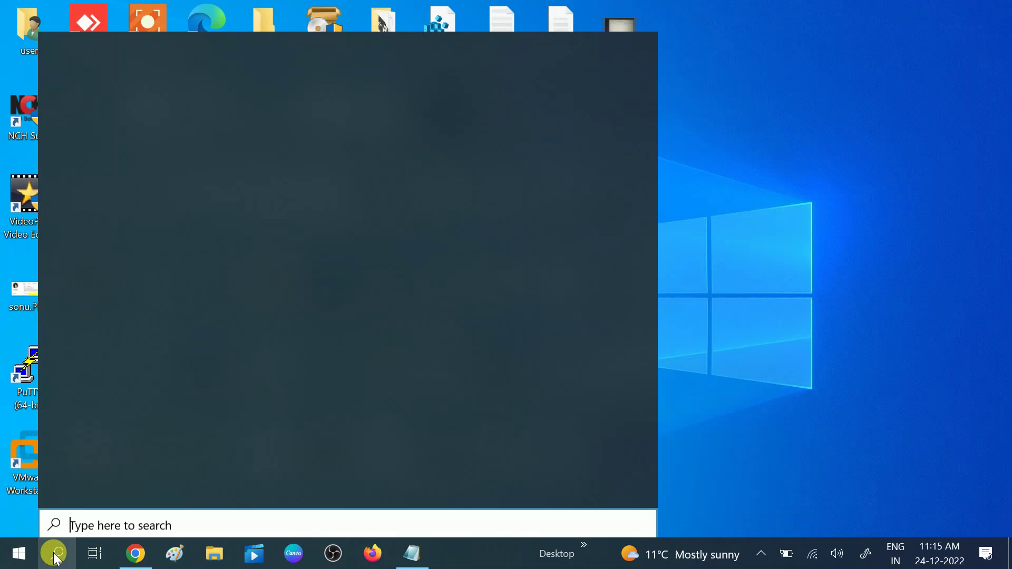
pyautogui.write('registr')
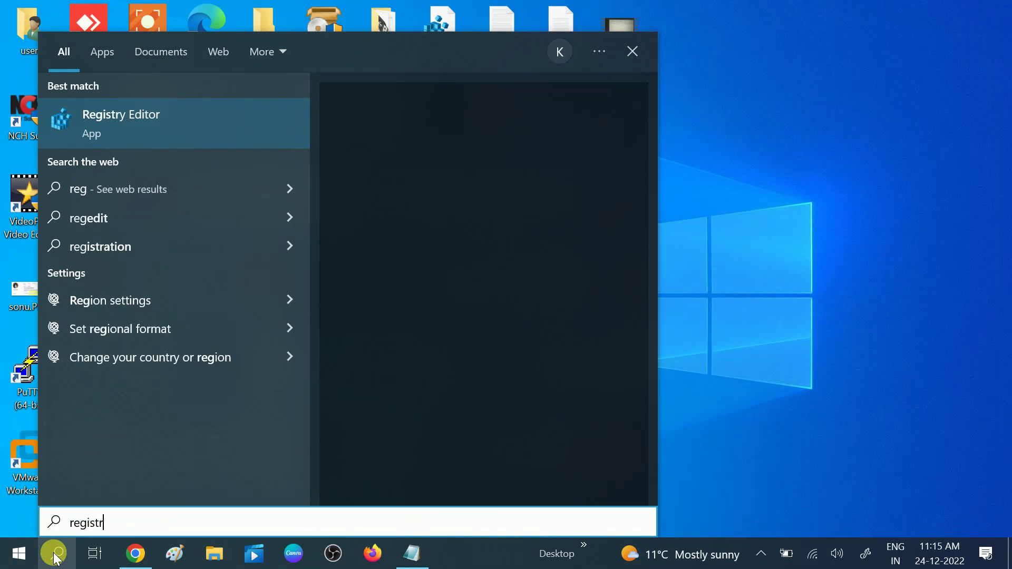
pyautogui.write('y')
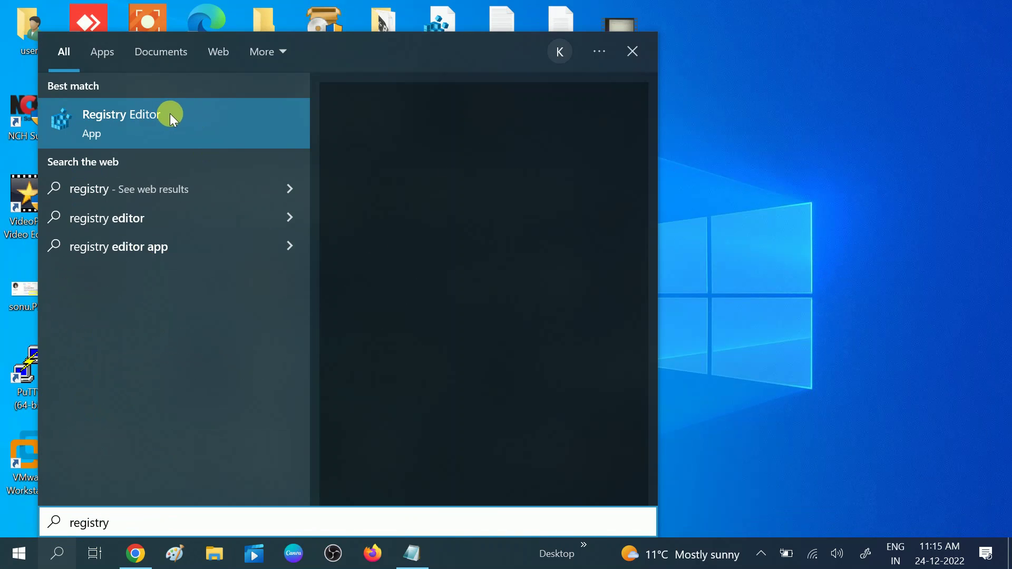
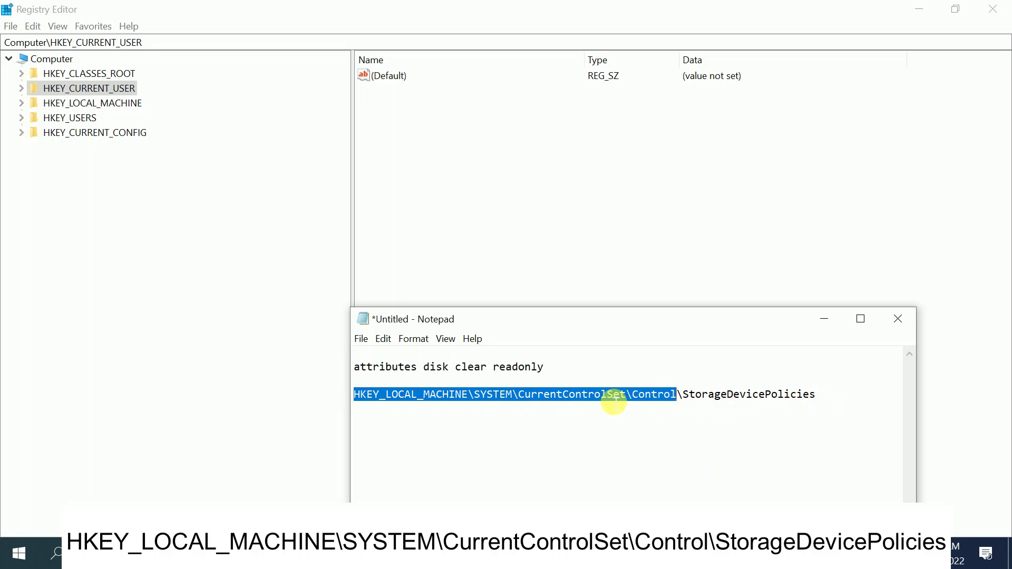
# Go to the registry path Computer\HKEY_LOCAL_MACHINE\SYSTEM\CurrentControlSet\Control.
pyautogui.click(162, 43)
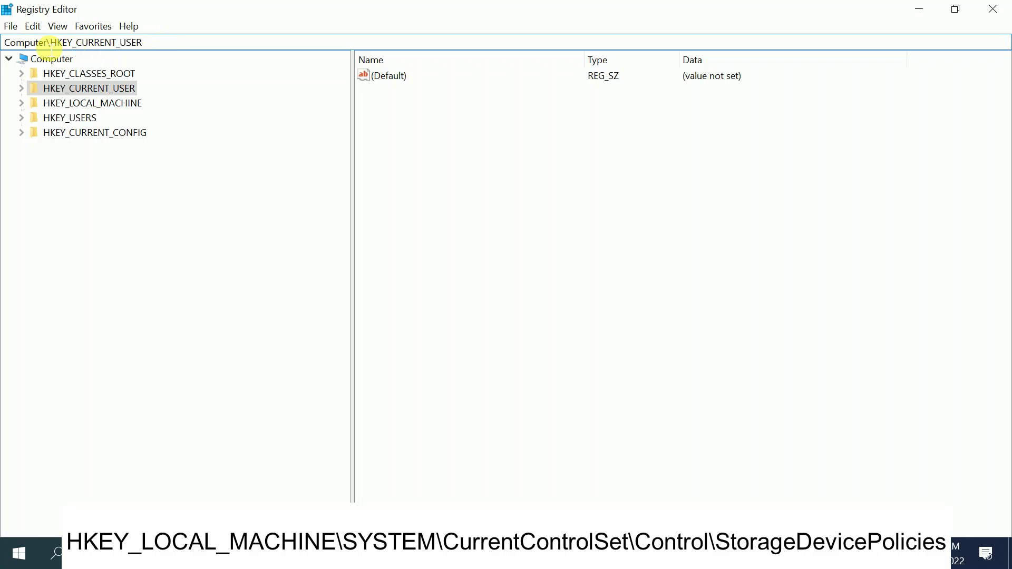
pyautogui.moveTo(51, 43); pyautogui.dragTo(153, 45)
pyautogui.write('HKEY_LOCAL_MACHINE\\SYSTEM\\CurrentControlSet\\Control')
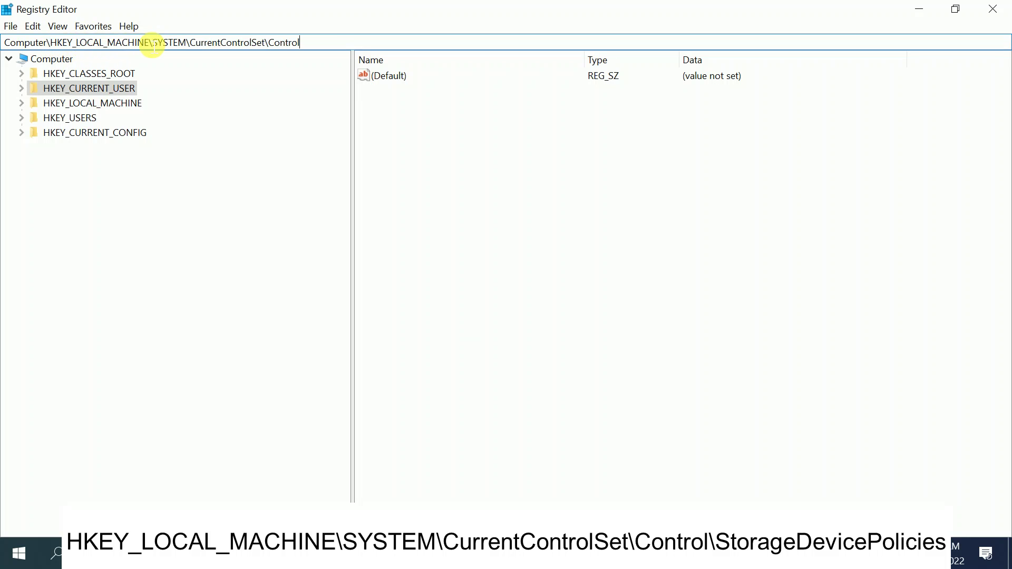
pyautogui.press('Return')
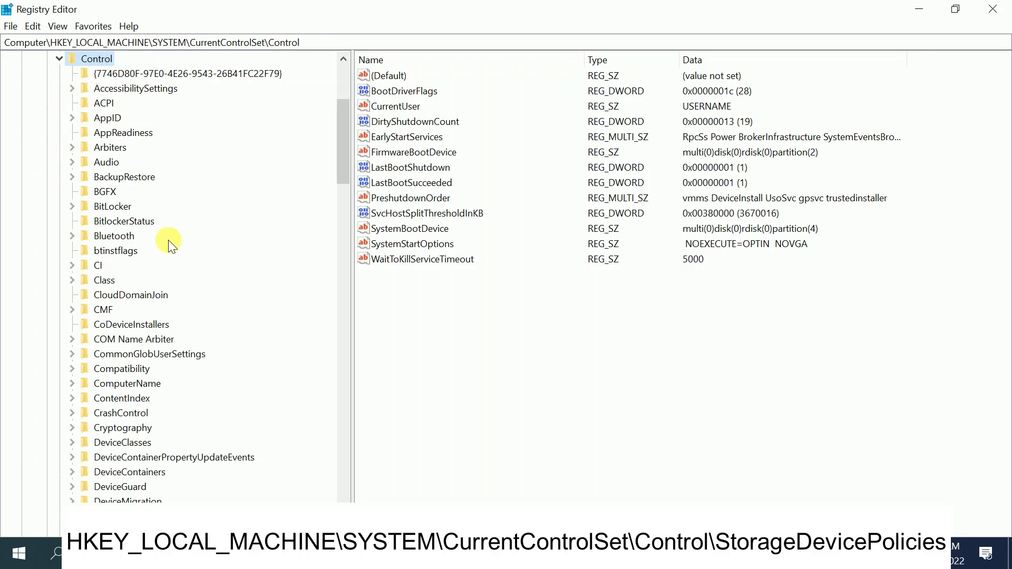
# Look up the key name StorageDevicePolicies in the Notepad notes and open that key under Control in Registry Editor.
pyautogui.hotkey('alt', 'Tab')
pyautogui.click(707, 404)
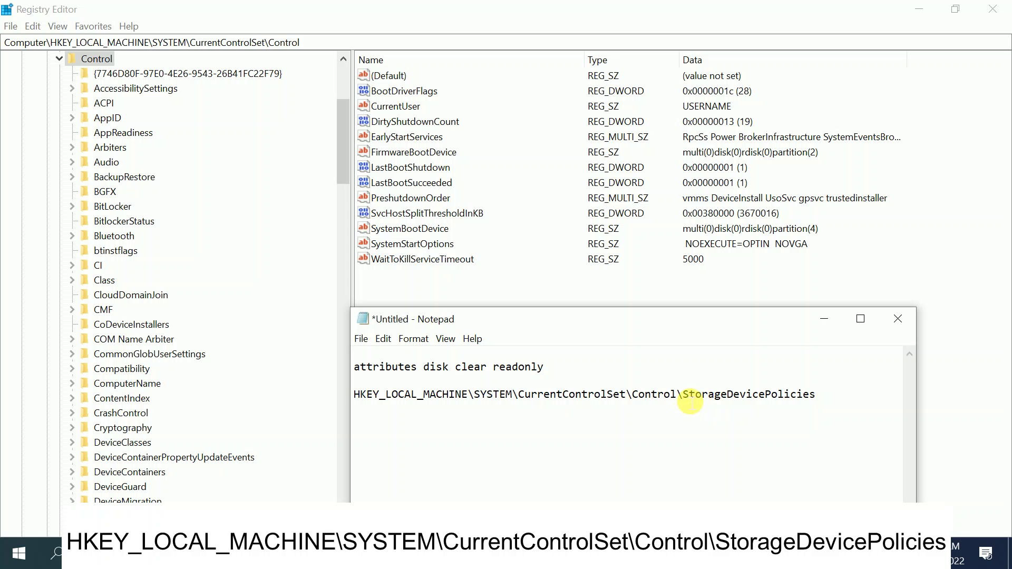
pyautogui.moveTo(682, 396); pyautogui.dragTo(821, 398)
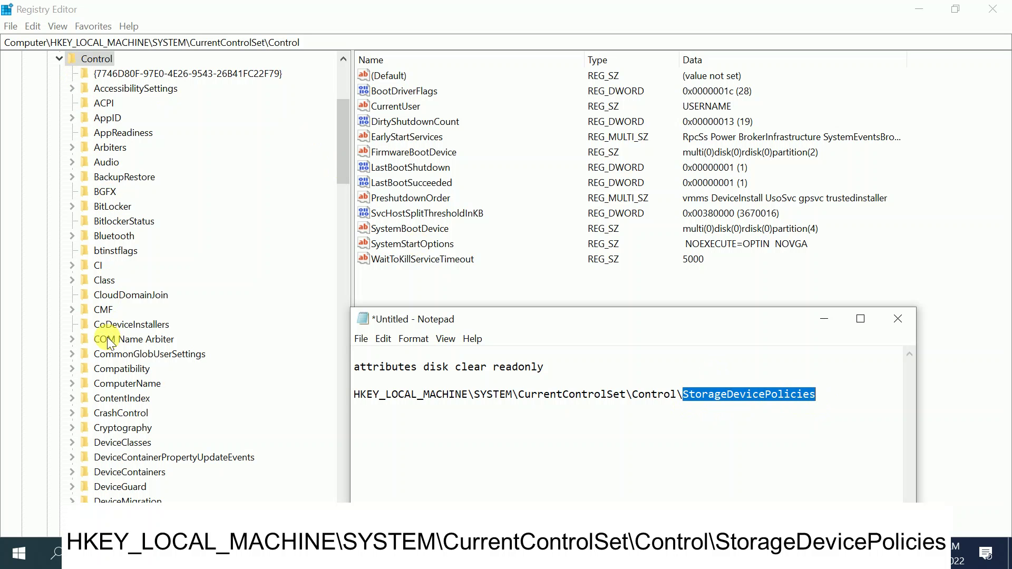
pyautogui.scroll(-14, 109, 341)
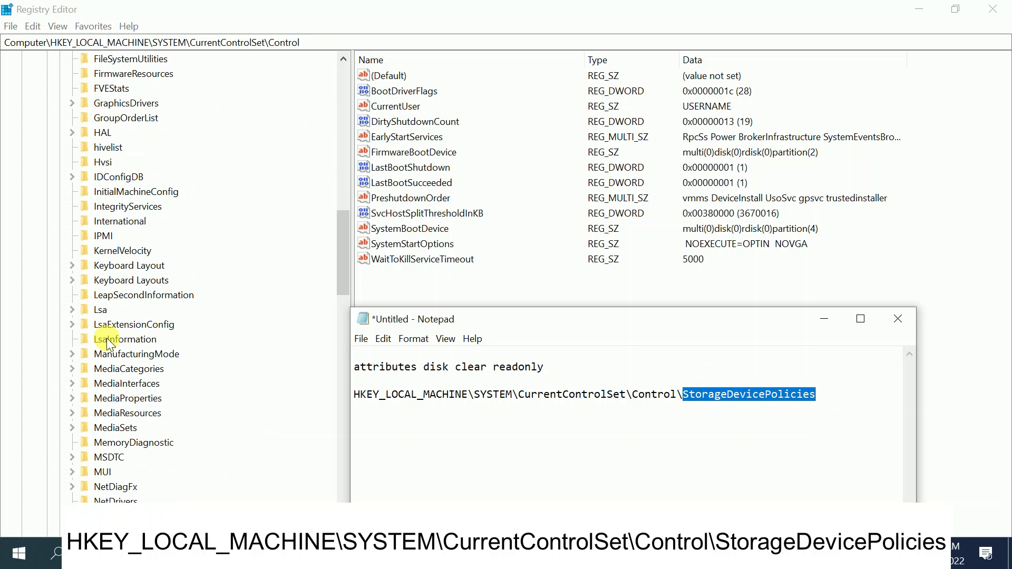
pyautogui.scroll(-11, 106, 338)
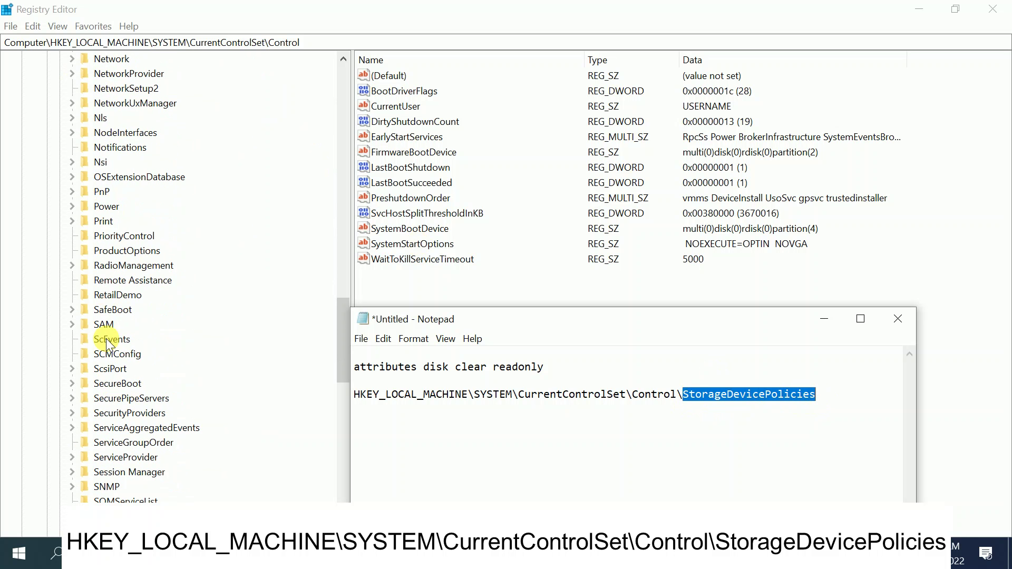
pyautogui.scroll(-1, 107, 341)
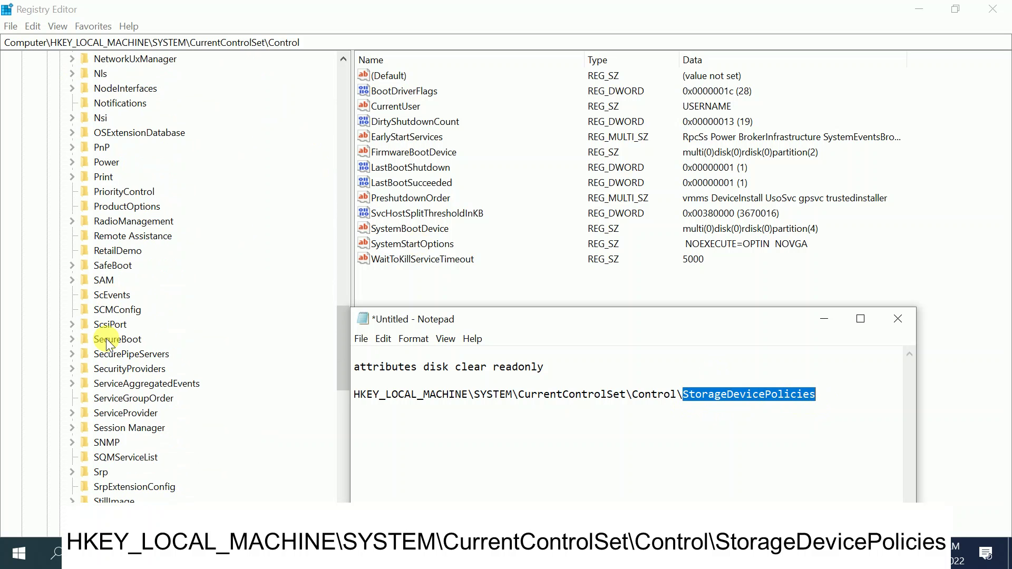
pyautogui.scroll(-7, 107, 341)
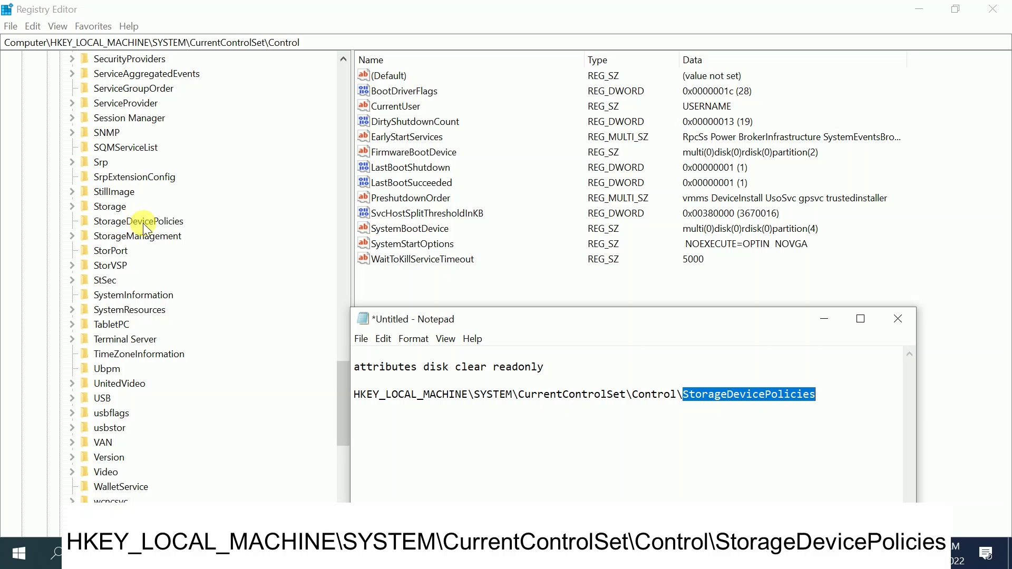
pyautogui.click(112, 224)
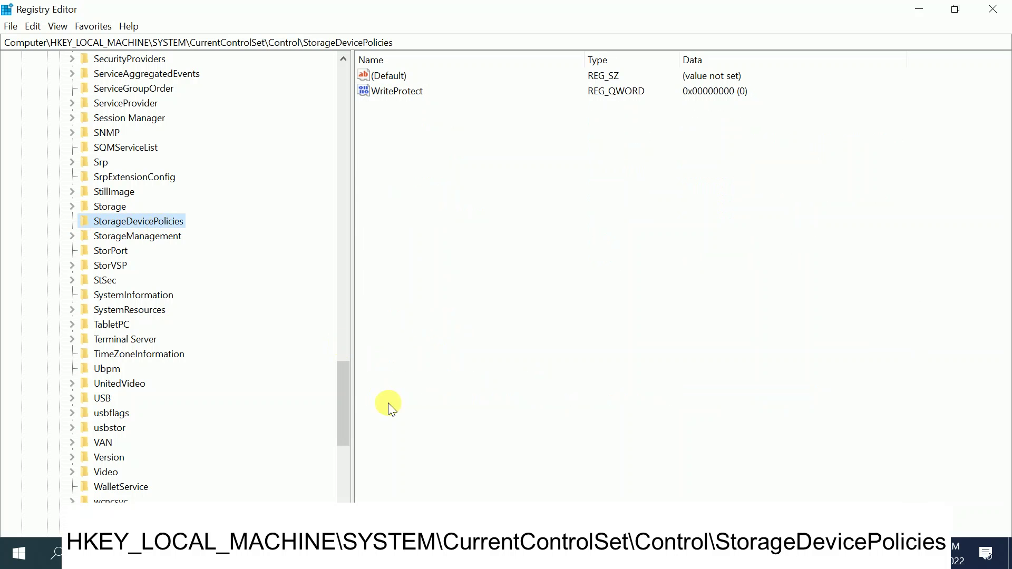
# Create a new key under Control and select the name StorageDevicePolicies in the Notepad notes.
pyautogui.moveTo(343, 384); pyautogui.dragTo(318, 79)
pyautogui.click(91, 252)
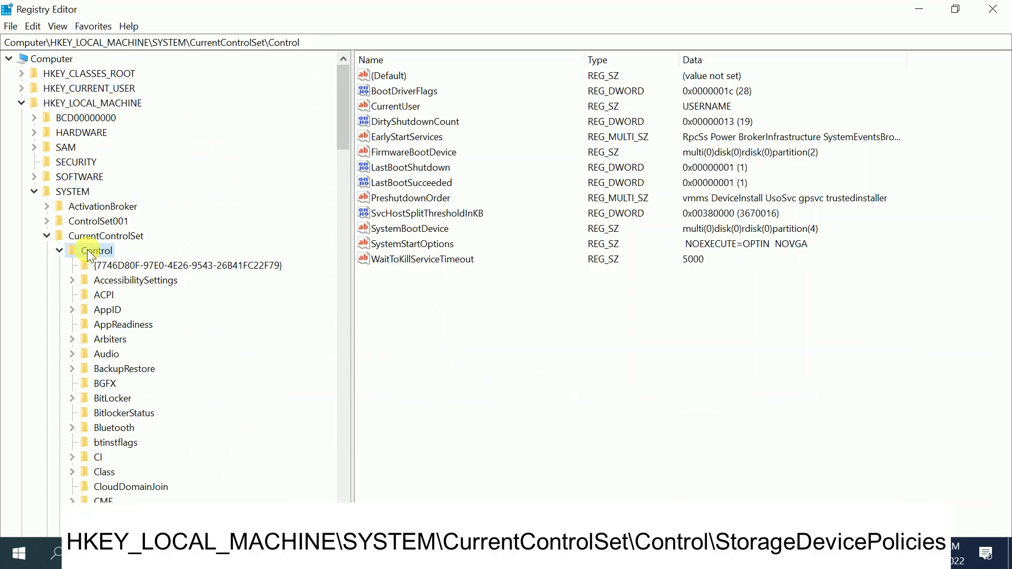
pyautogui.rightClick(88, 252)
pyautogui.moveTo(124, 276)
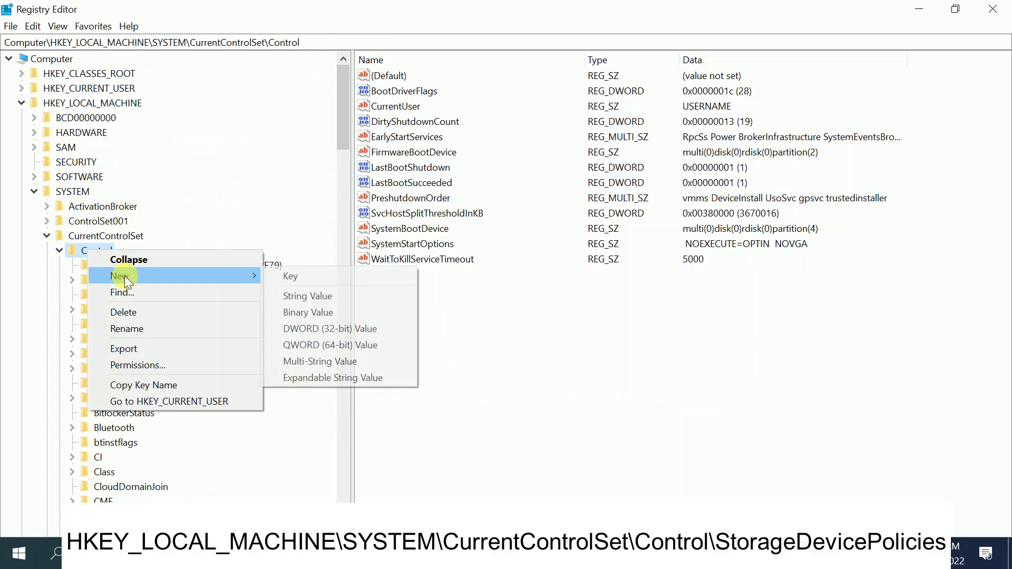
pyautogui.click(302, 274)
pyautogui.moveTo(349, 391); pyautogui.dragTo(330, 415)
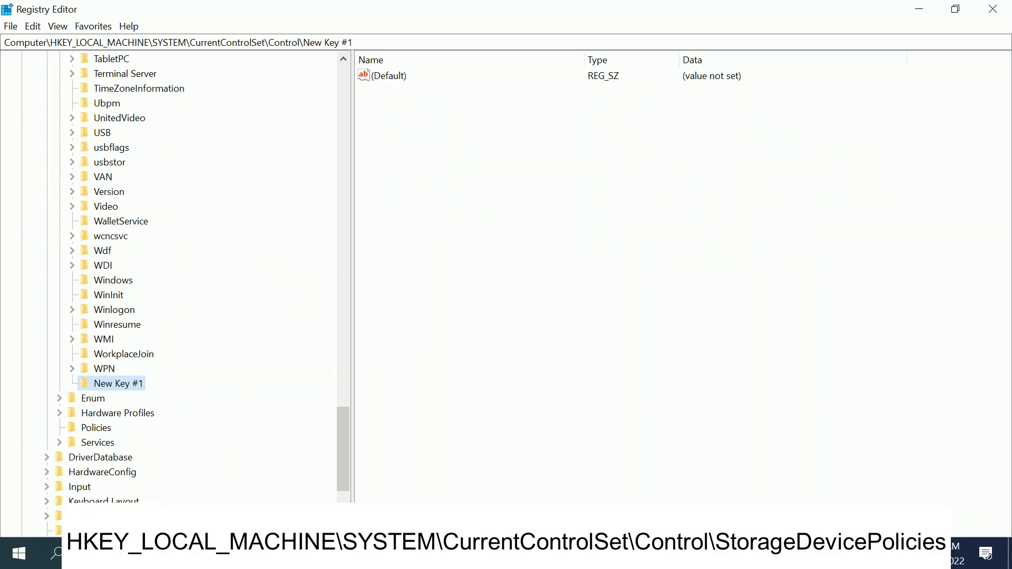
pyautogui.hotkey('alt', 'Tab')
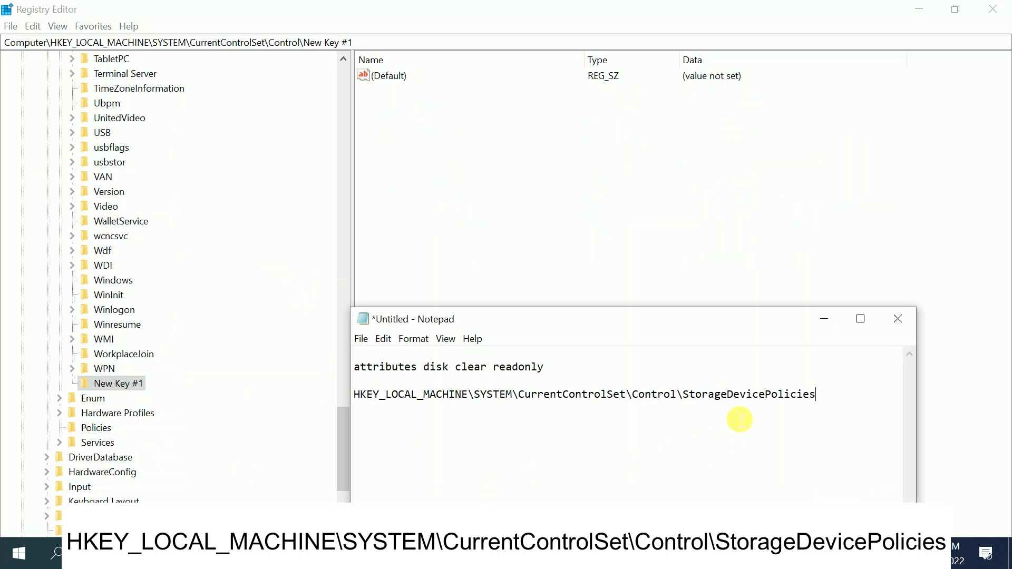
pyautogui.moveTo(683, 395); pyautogui.dragTo(830, 399)
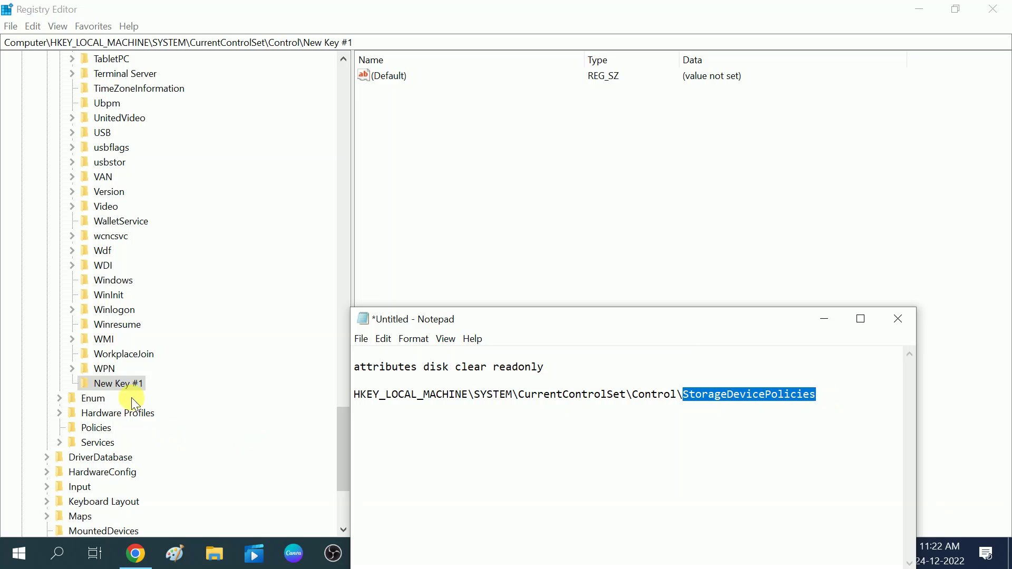
# Delete the New Key #1 key from under Control.
pyautogui.click(116, 383)
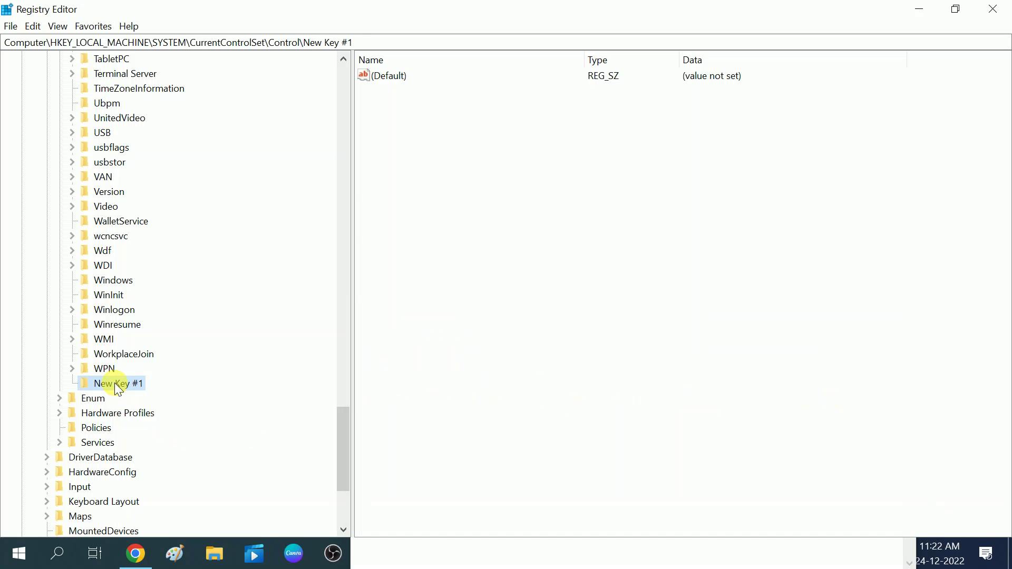
pyautogui.press('Delete')
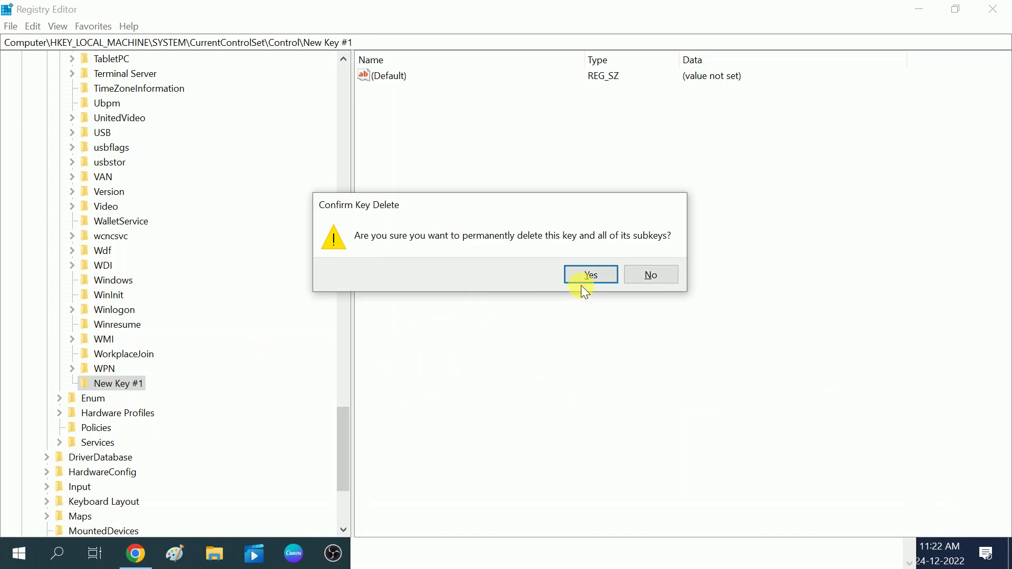
pyautogui.click(590, 274)
# Add a DWORD (32-bit) value to the StorageDevicePolicies key and try to name it WriteProtect.
pyautogui.moveTo(346, 423); pyautogui.dragTo(318, 165)
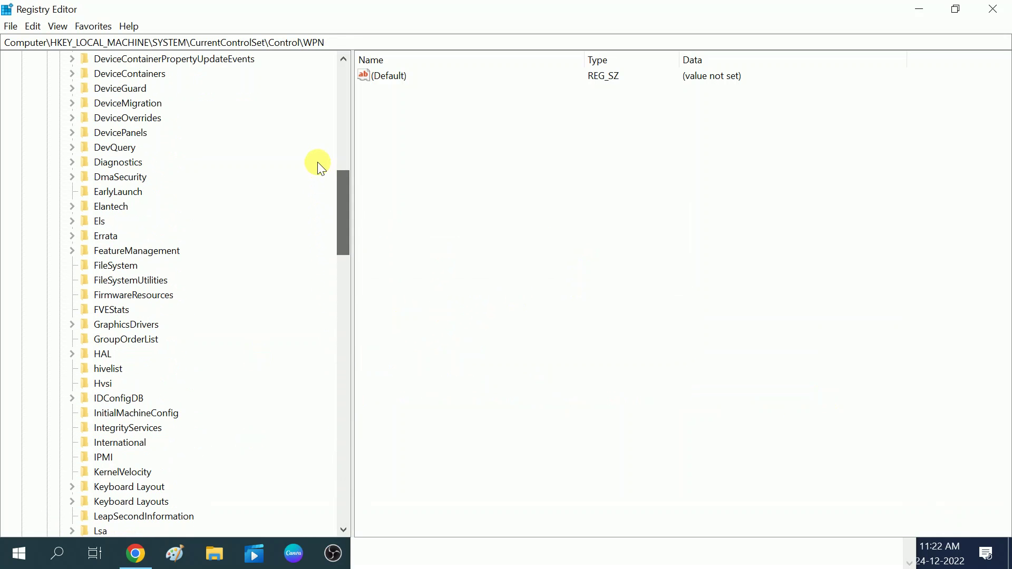
pyautogui.moveTo(340, 216); pyautogui.dragTo(356, 389)
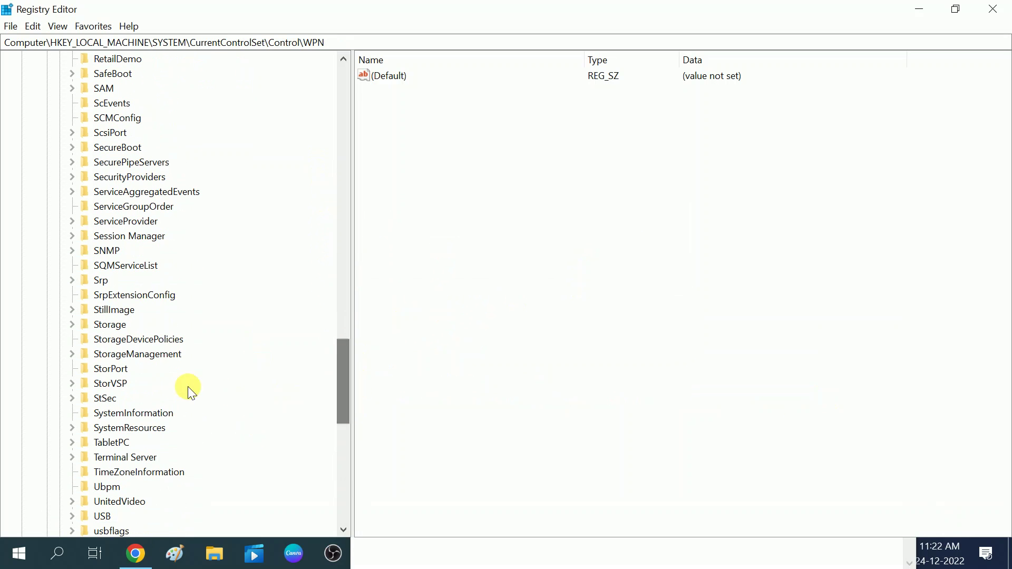
pyautogui.click(109, 341)
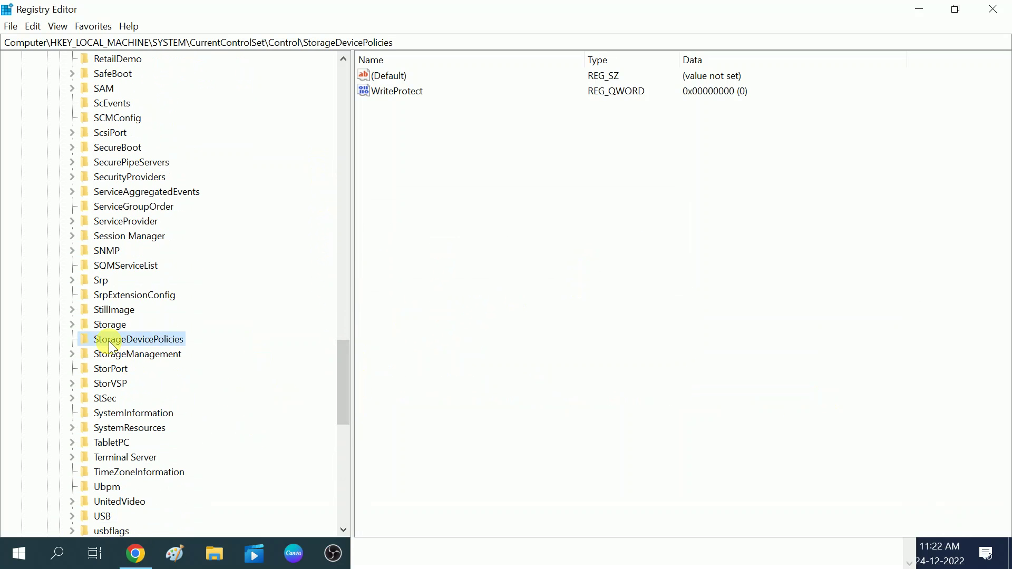
pyautogui.rightClick(577, 214)
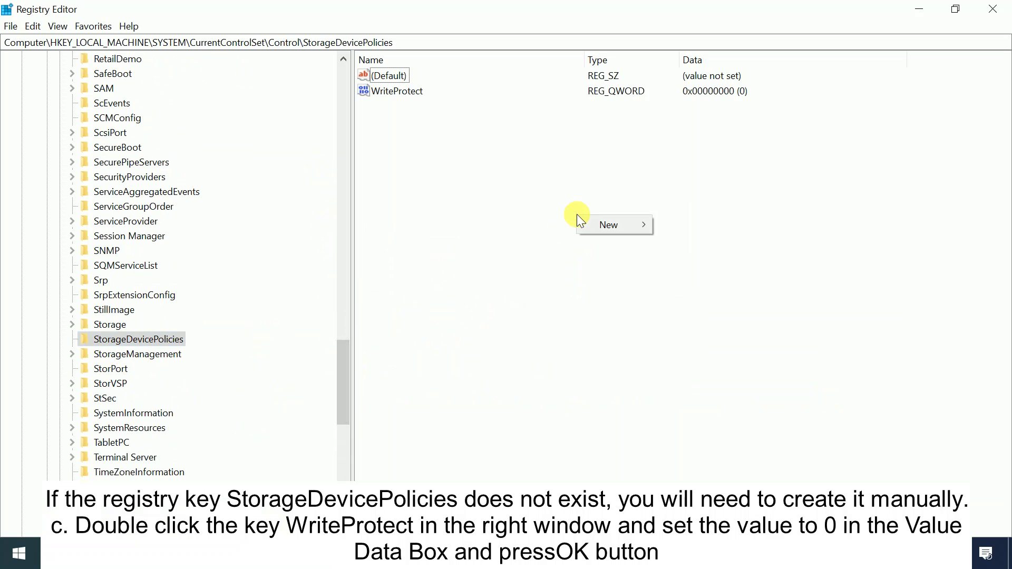
pyautogui.moveTo(606, 220)
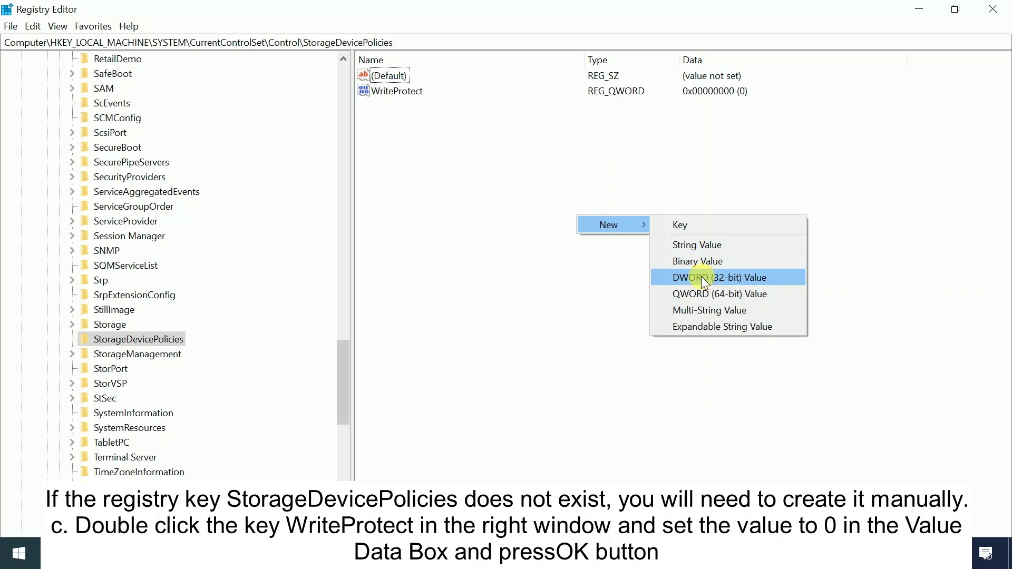
pyautogui.click(711, 277)
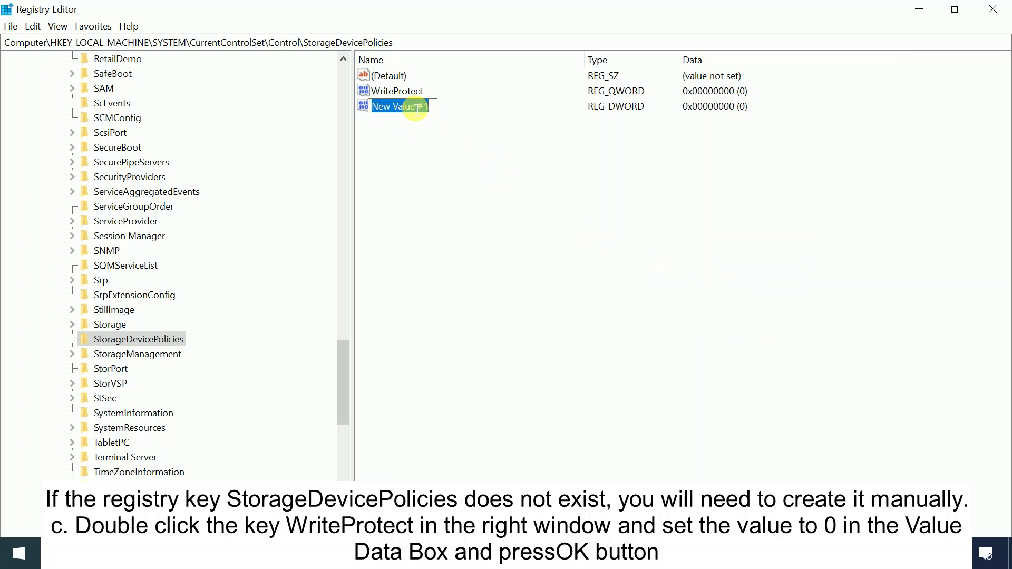
pyautogui.write('Wri')
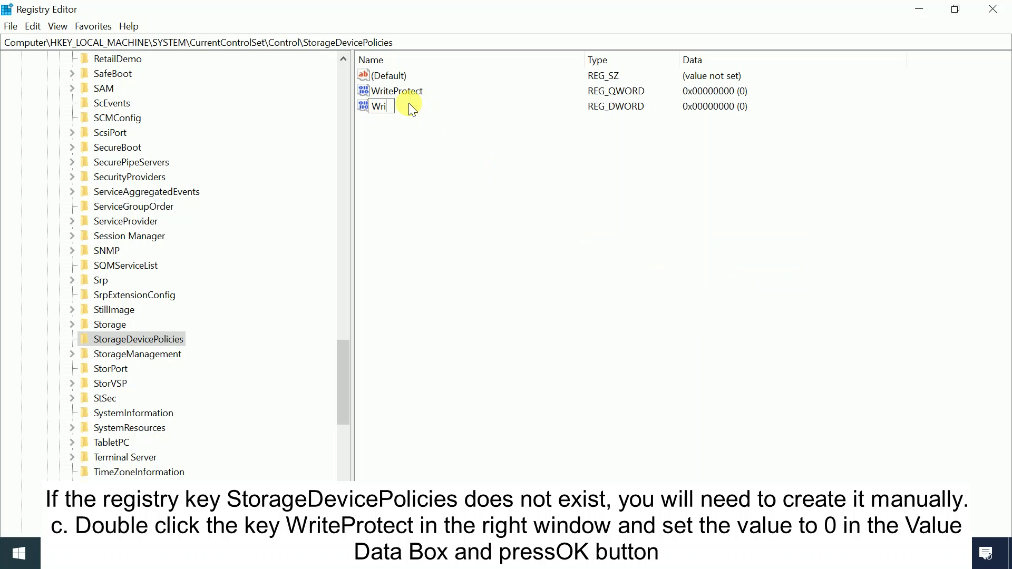
pyautogui.write('teProtect')
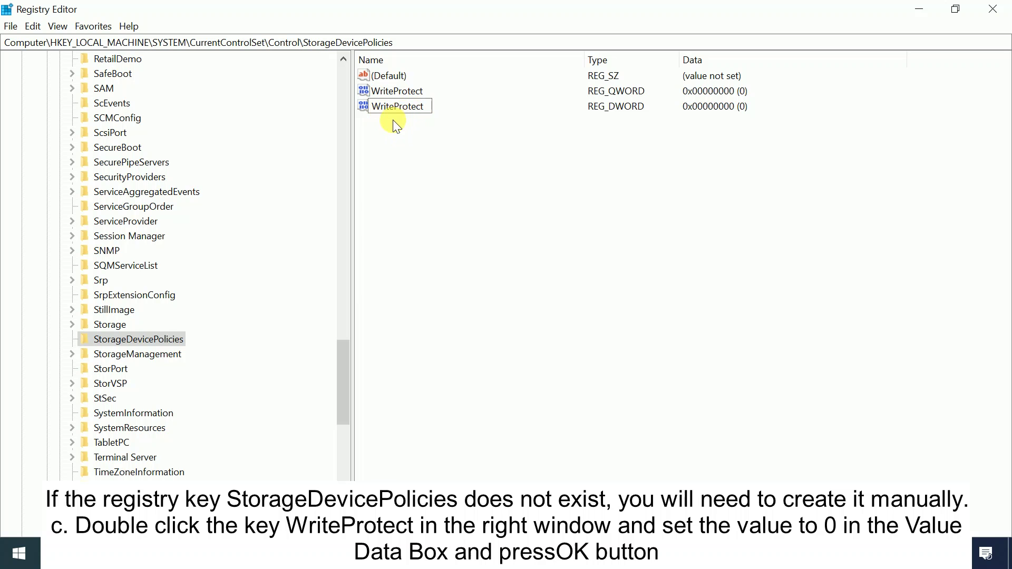
pyautogui.press('Return')
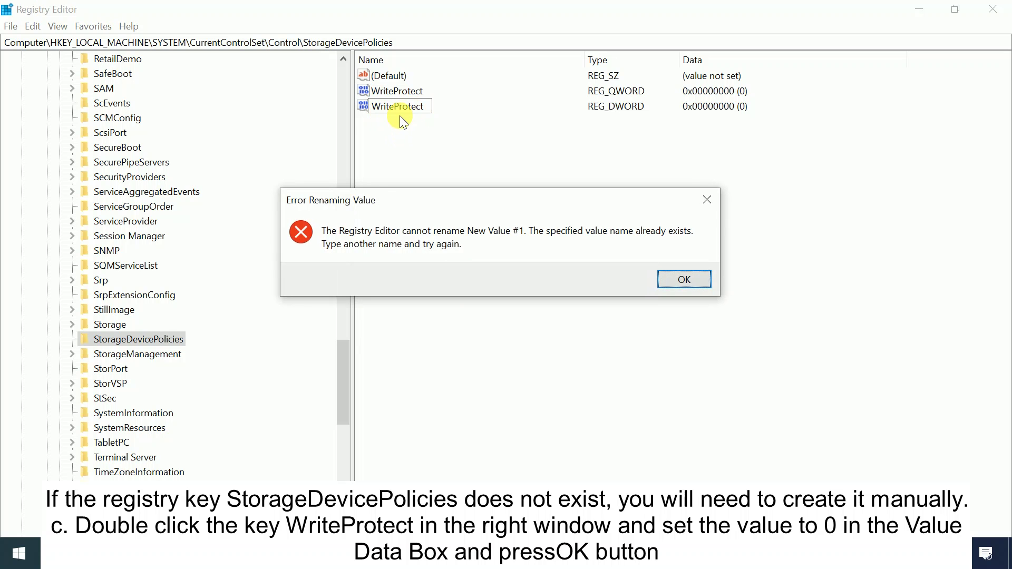
pyautogui.click(685, 280)
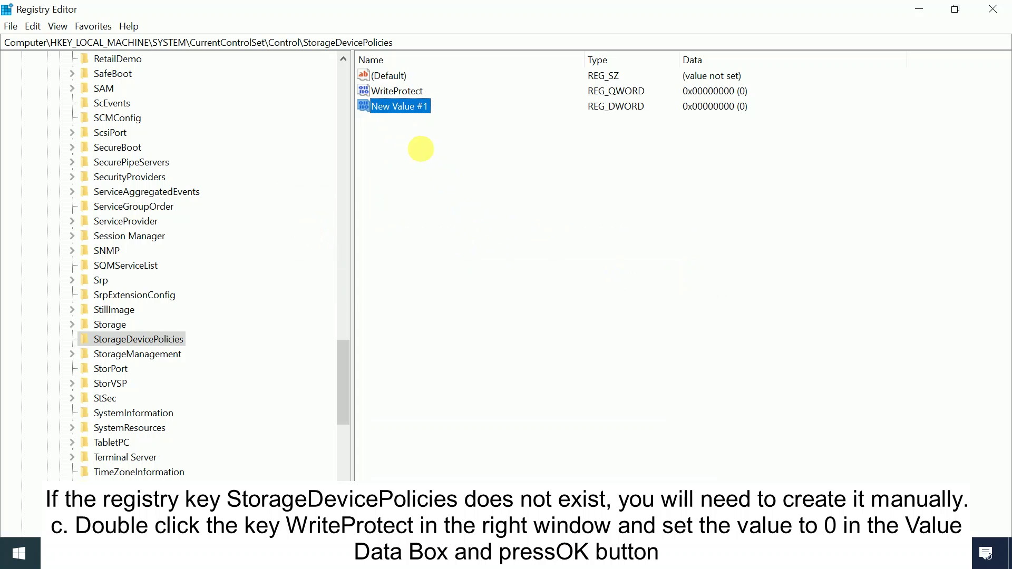
# Delete the unnamed extra DWORD value New Value #1 from the StorageDevicePolicies key.
pyautogui.press('Escape')
pyautogui.press('Delete')
pyautogui.click(619, 278)
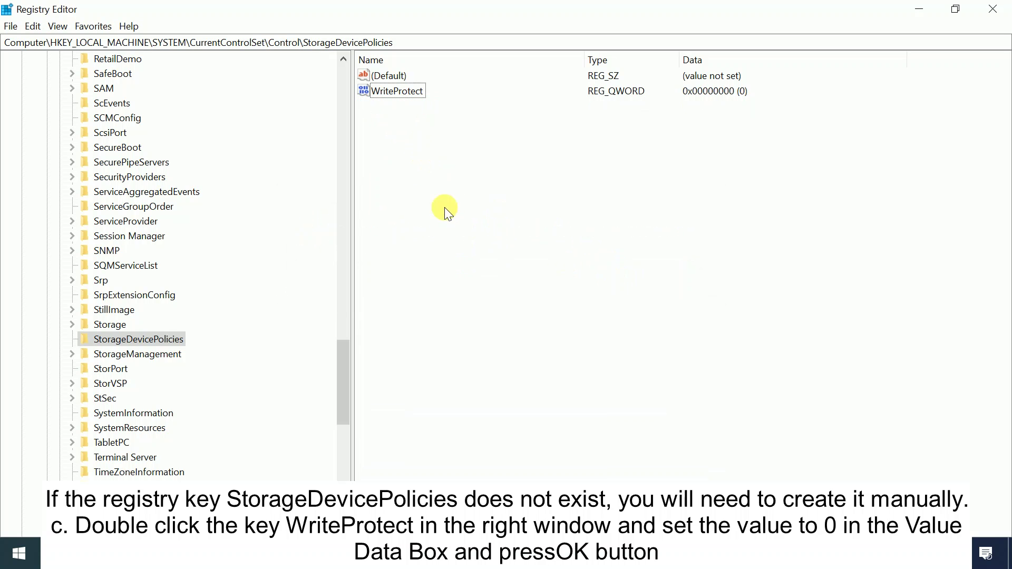
# Set the value data of WriteProtect in the StorageDevicePolicies key to 0 with hexadecimal base.
pyautogui.click(399, 92)
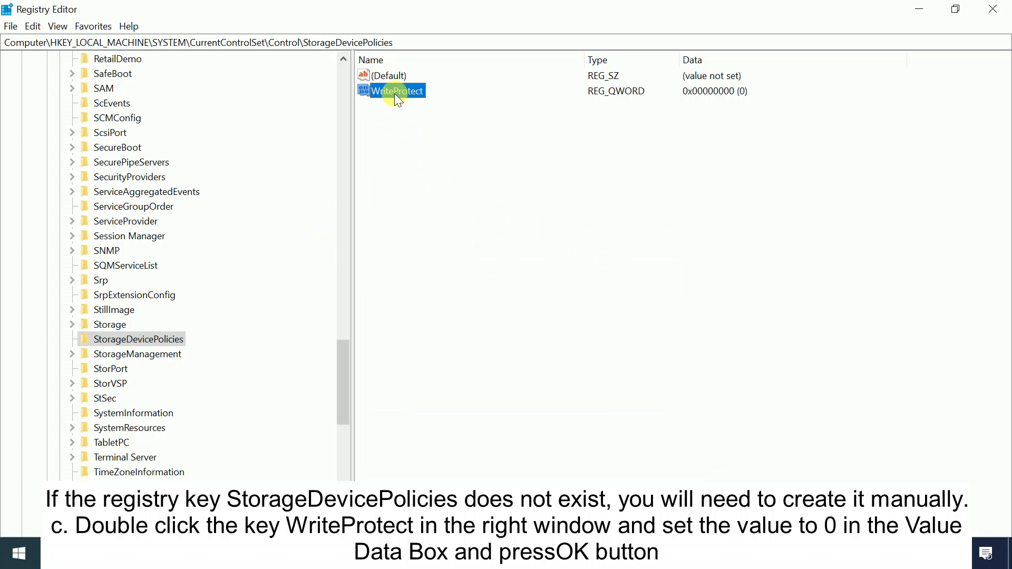
pyautogui.rightClick(394, 92)
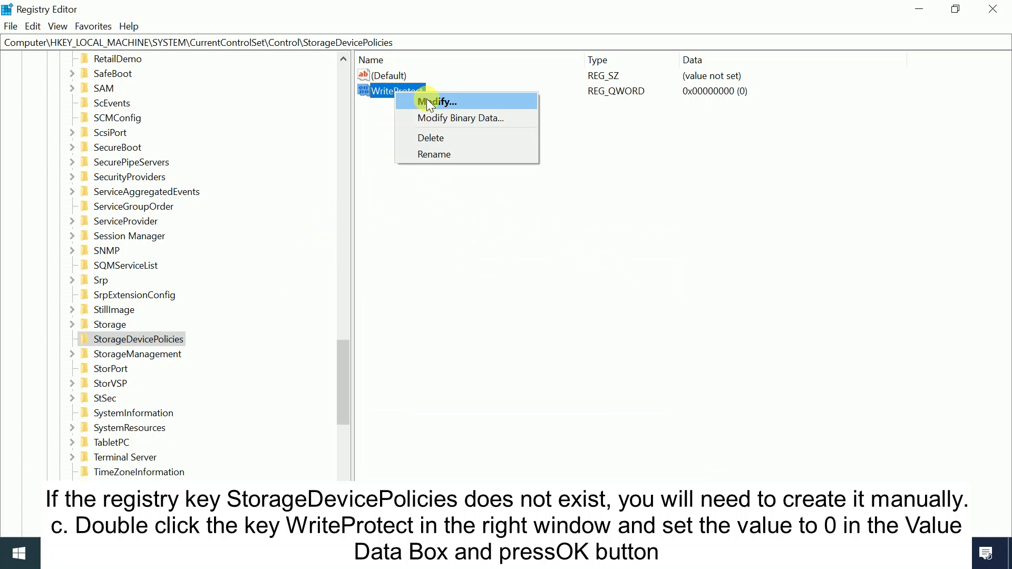
pyautogui.click(428, 103)
pyautogui.moveTo(201, 76); pyautogui.dragTo(648, 118)
pyautogui.click(521, 206)
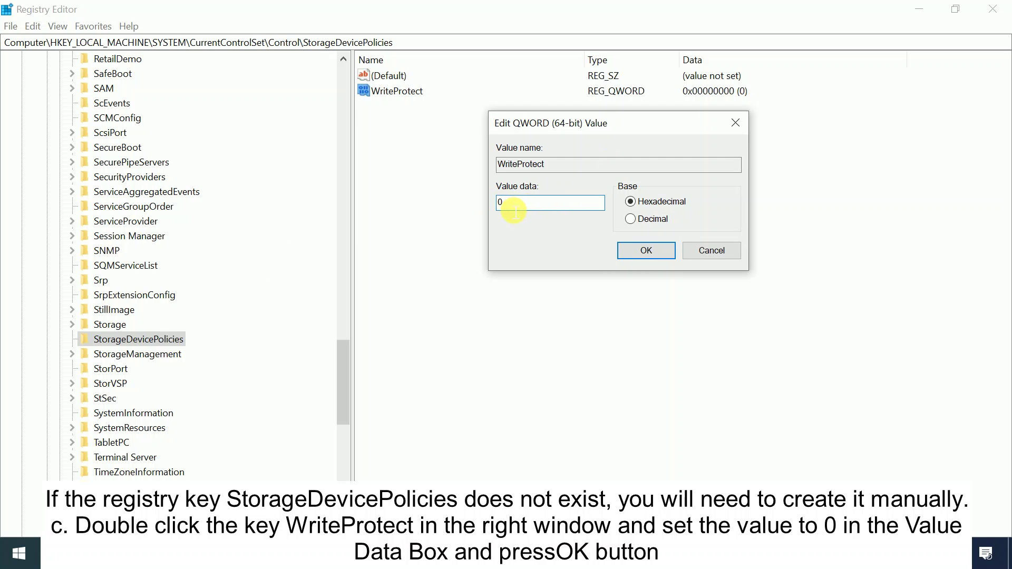
pyautogui.click(645, 245)
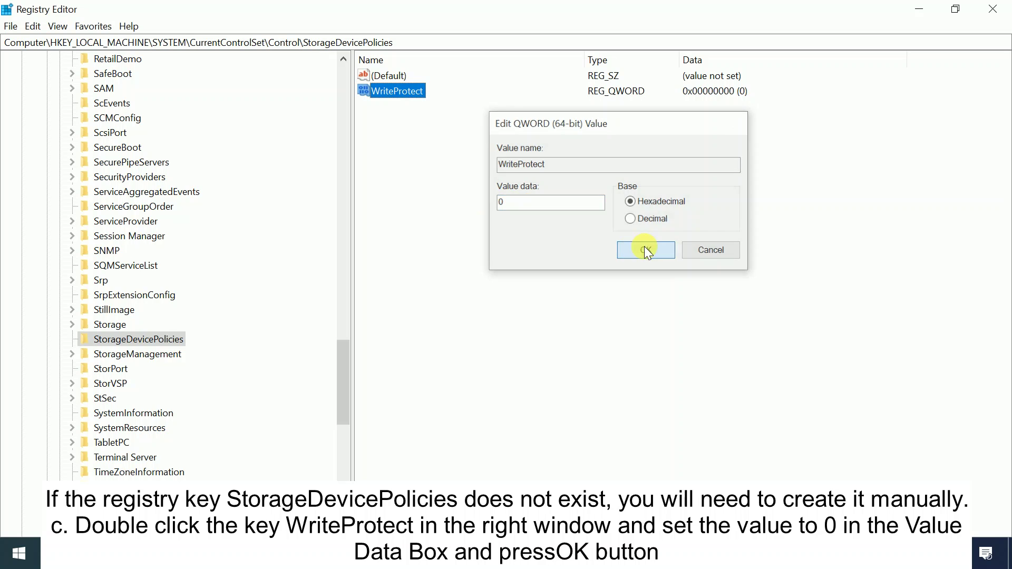
# View the Restart option among the computer's power options without restarting, and close Registry Editor.
pyautogui.click(20, 553)
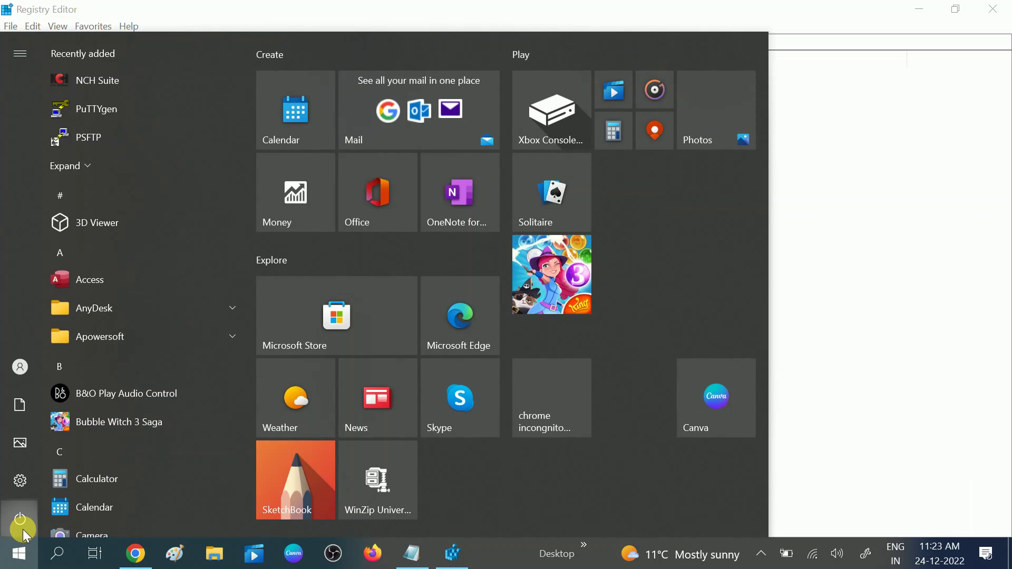
pyautogui.click(23, 529)
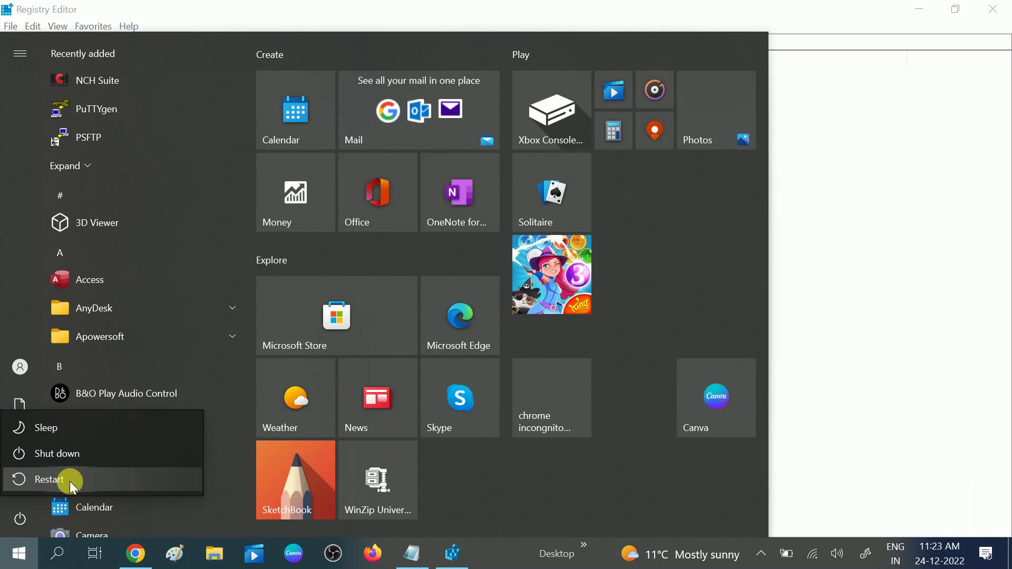
pyautogui.press('Escape')
pyautogui.click(865, 227)
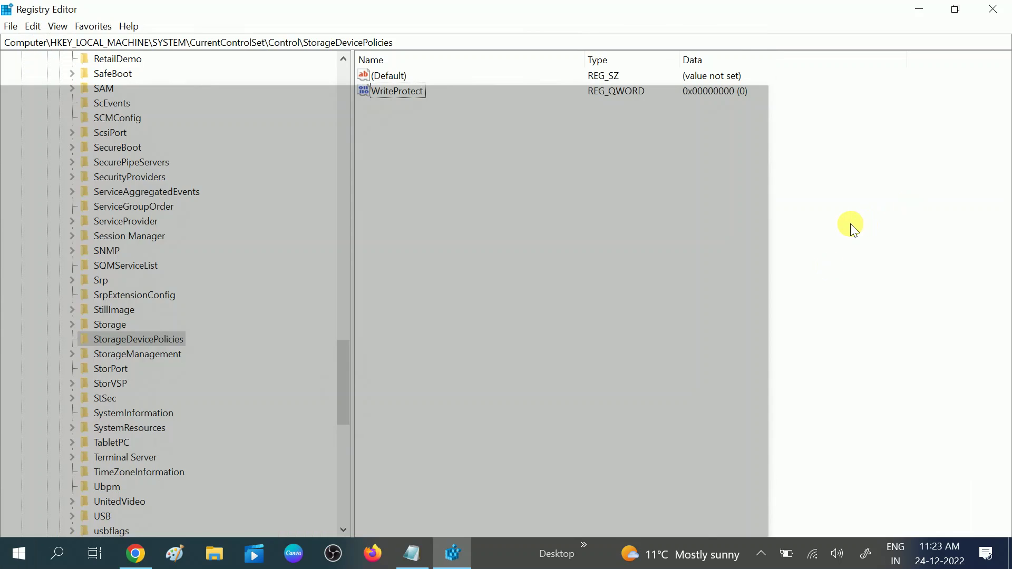
pyautogui.hotkey('alt', 'F4')
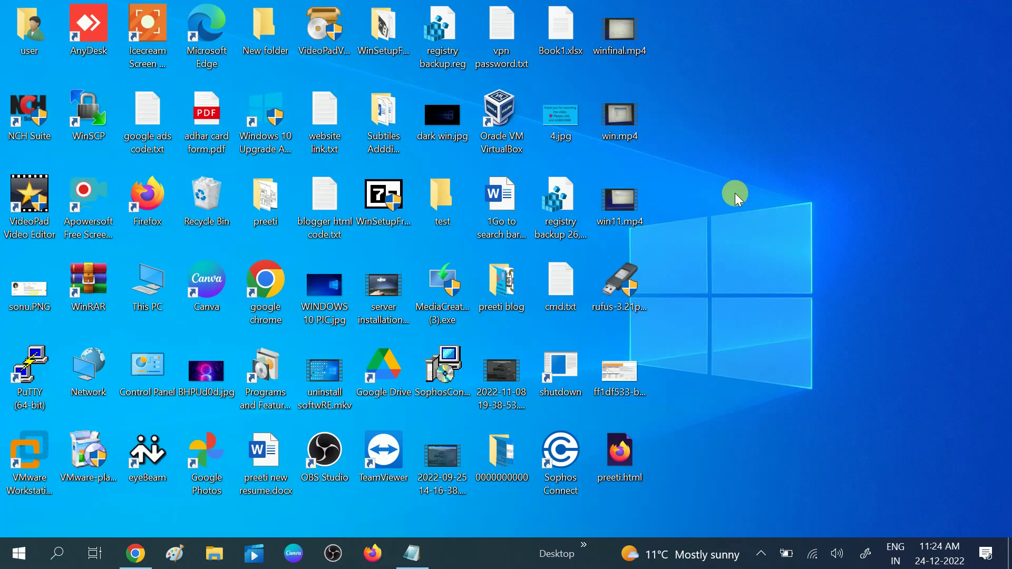